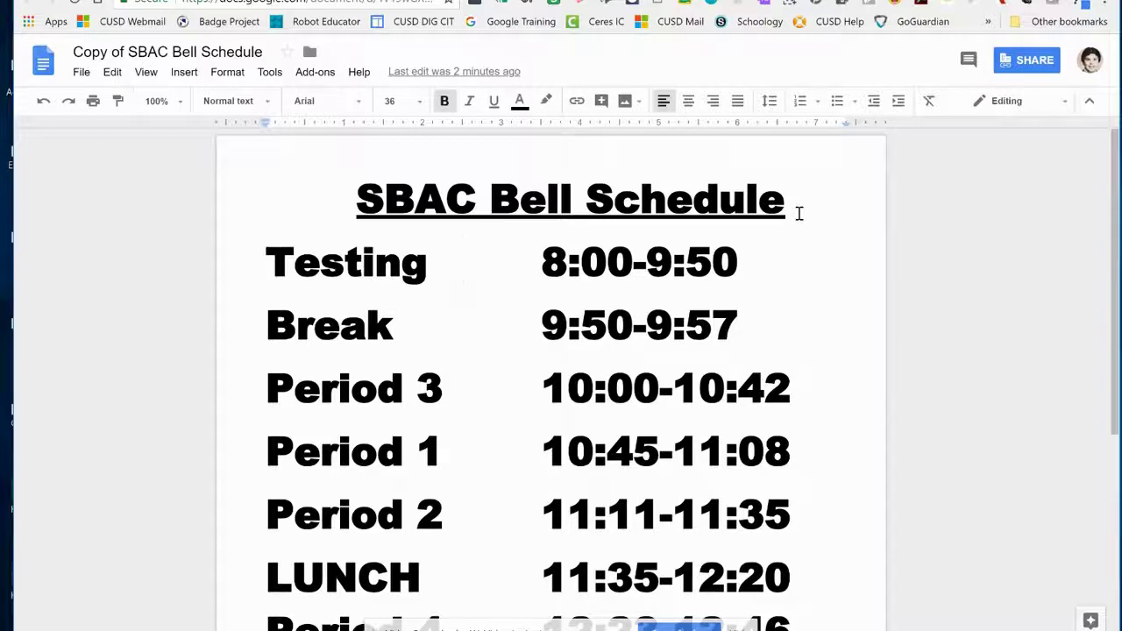
# Copy the SBAC bell schedule's shareable link and show the link-sharing levels, leaving district access view-only
pyautogui.click(1039, 69)
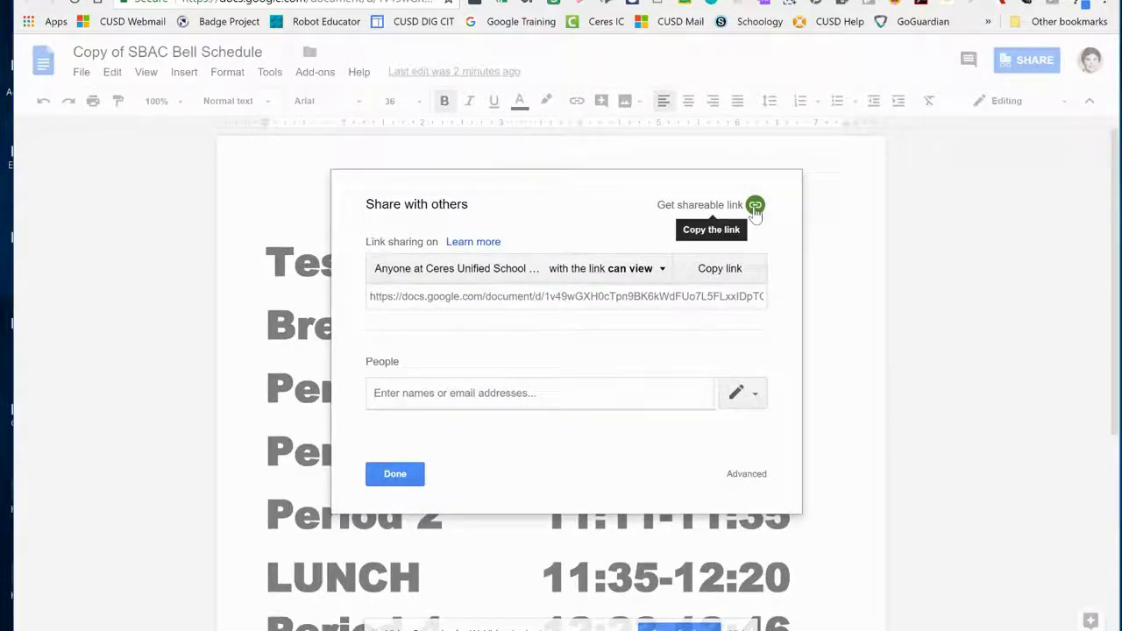
pyautogui.click(755, 207)
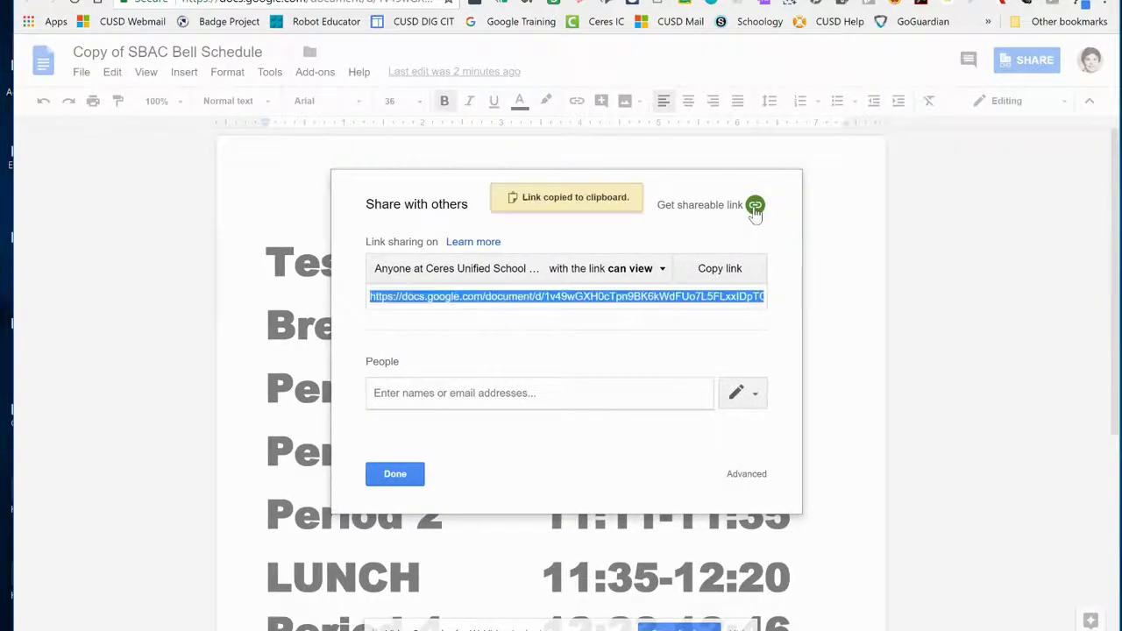
pyautogui.click(587, 268)
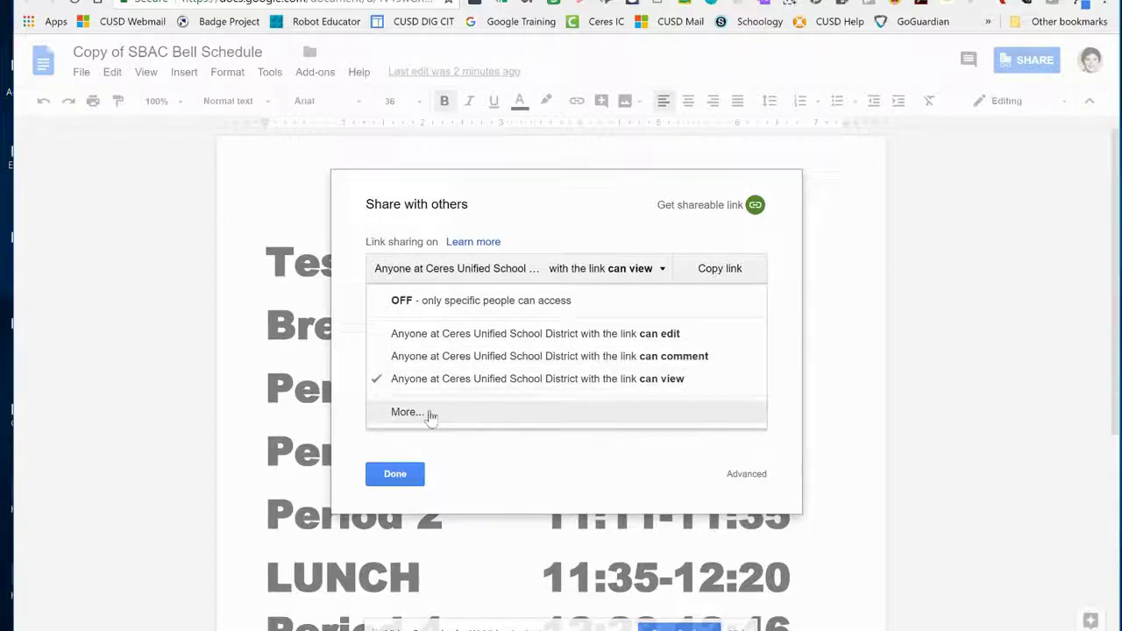
pyautogui.click(406, 412)
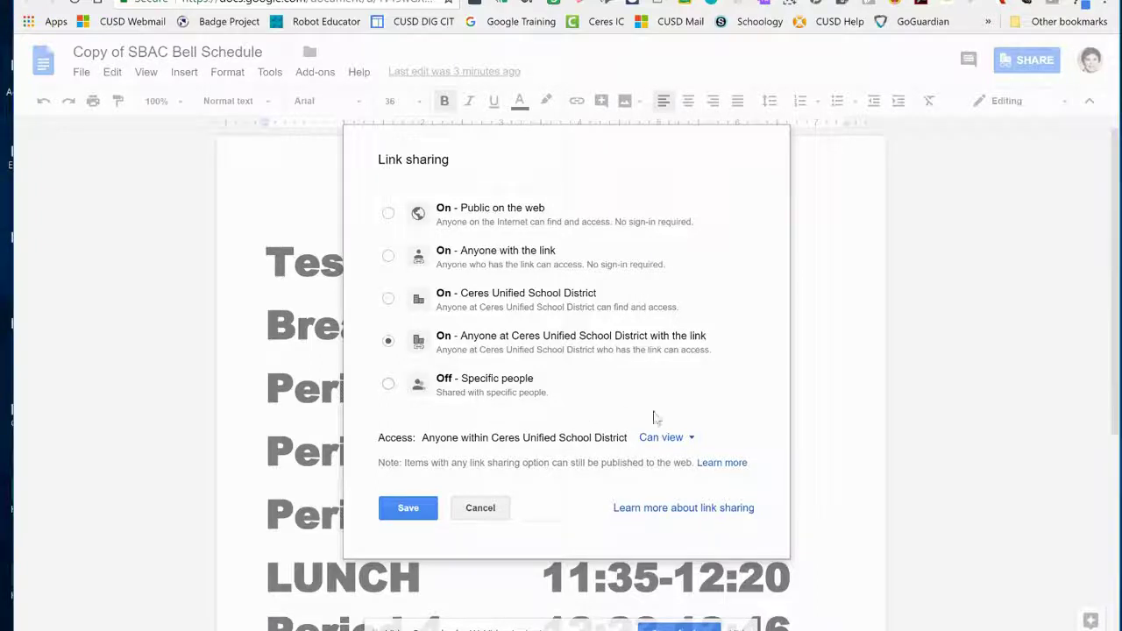
pyautogui.click(410, 508)
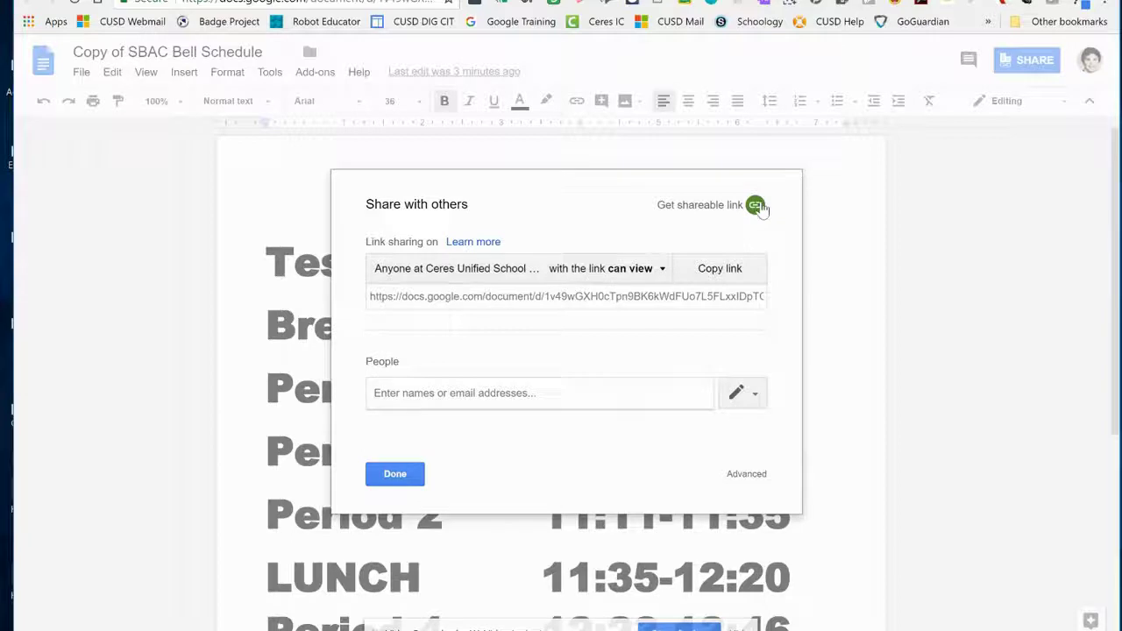
# Copy the bell schedule link again and enter a district colleague's name in People
pyautogui.click(754, 206)
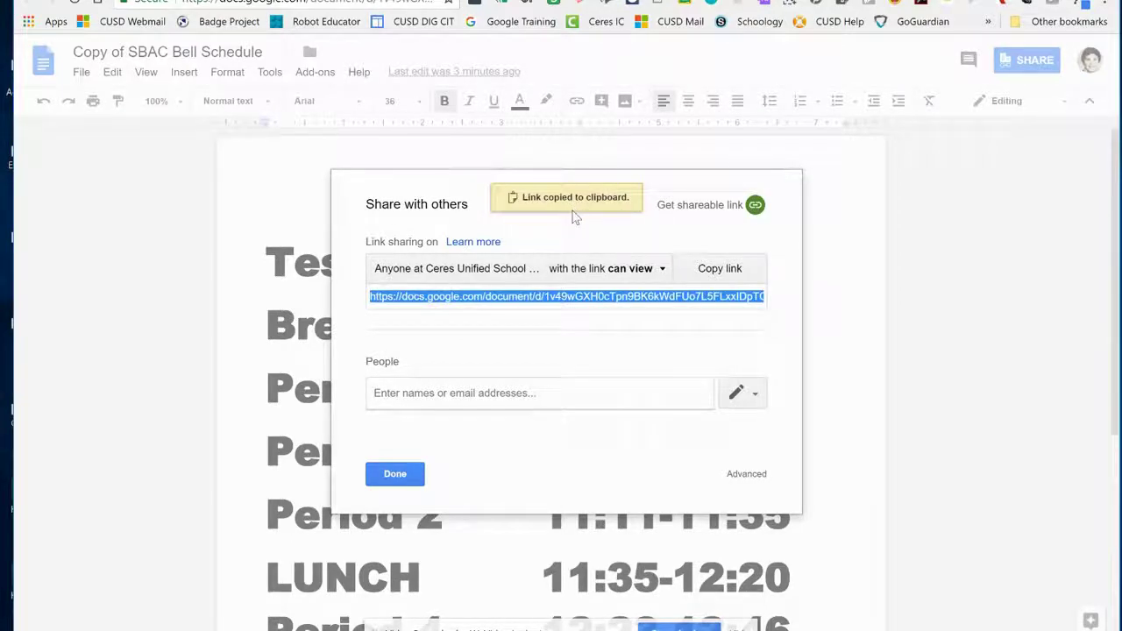
pyautogui.click(459, 397)
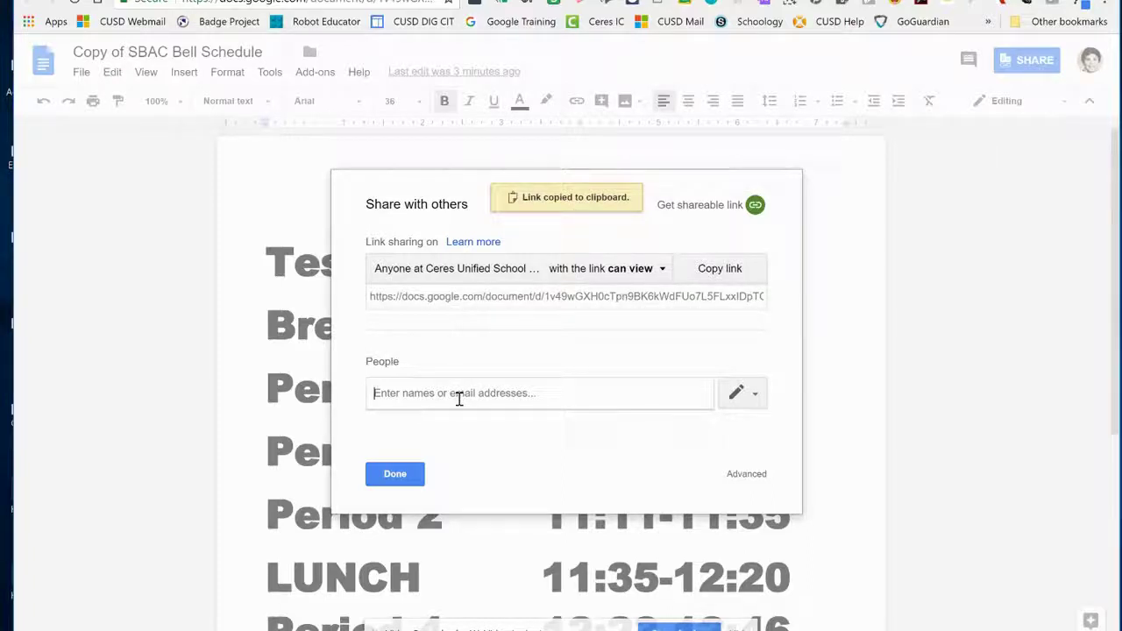
pyautogui.write('sturar')
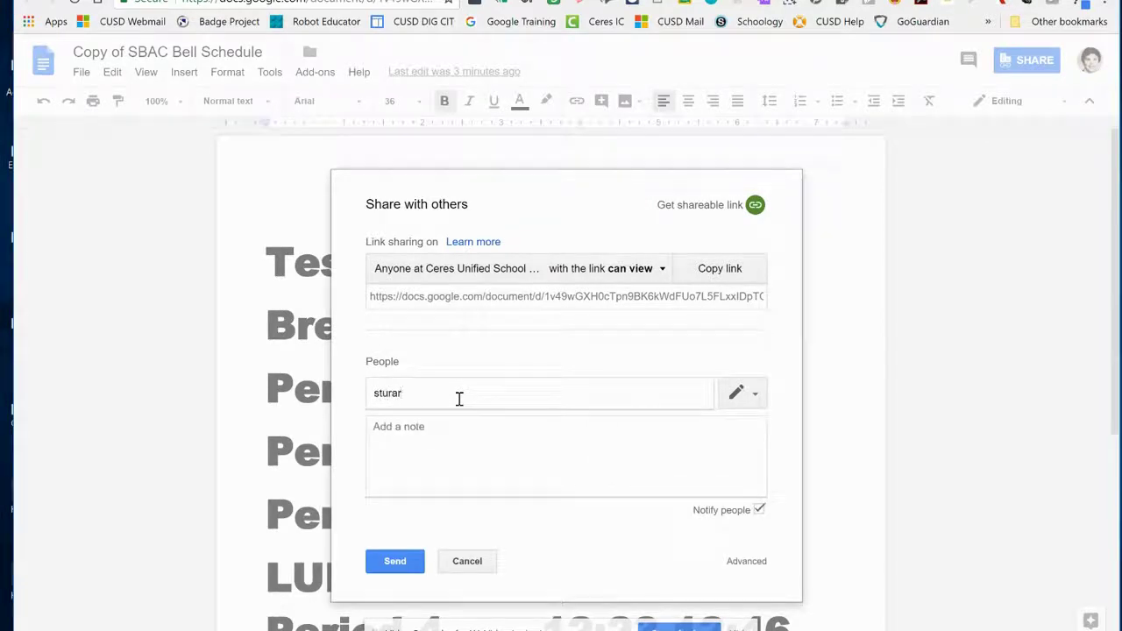
pyautogui.press('BackSpace')
pyautogui.press('BackSpace')
pyautogui.write('tevant')
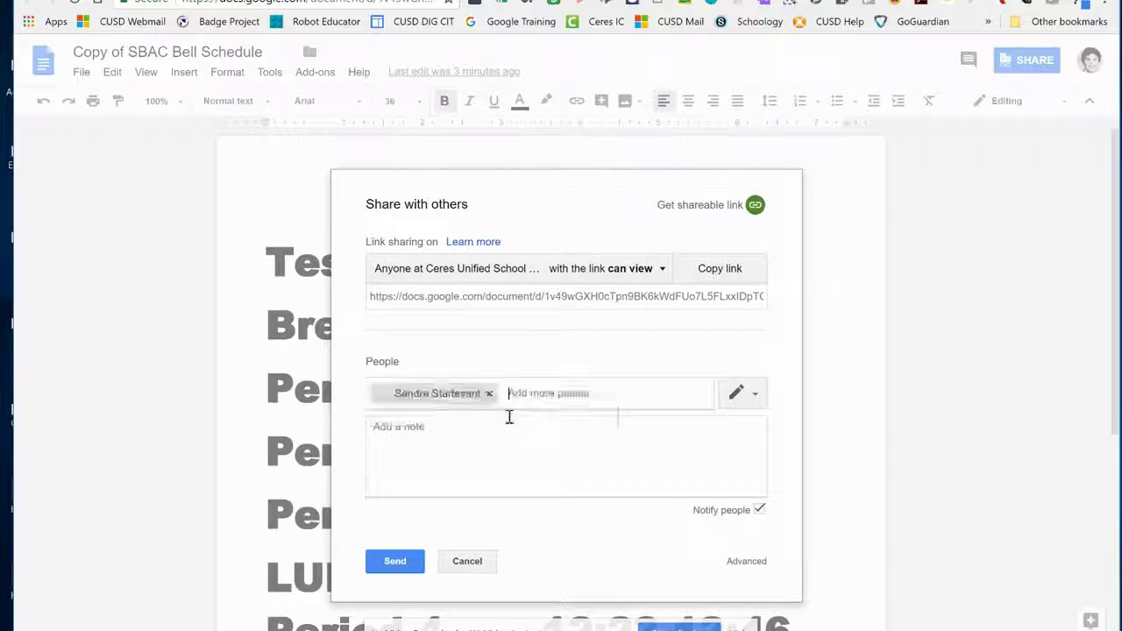
# Add the suggested colleague with Can edit access, then switch to the Lesson Plans for SUBS folder
pyautogui.click(508, 416)
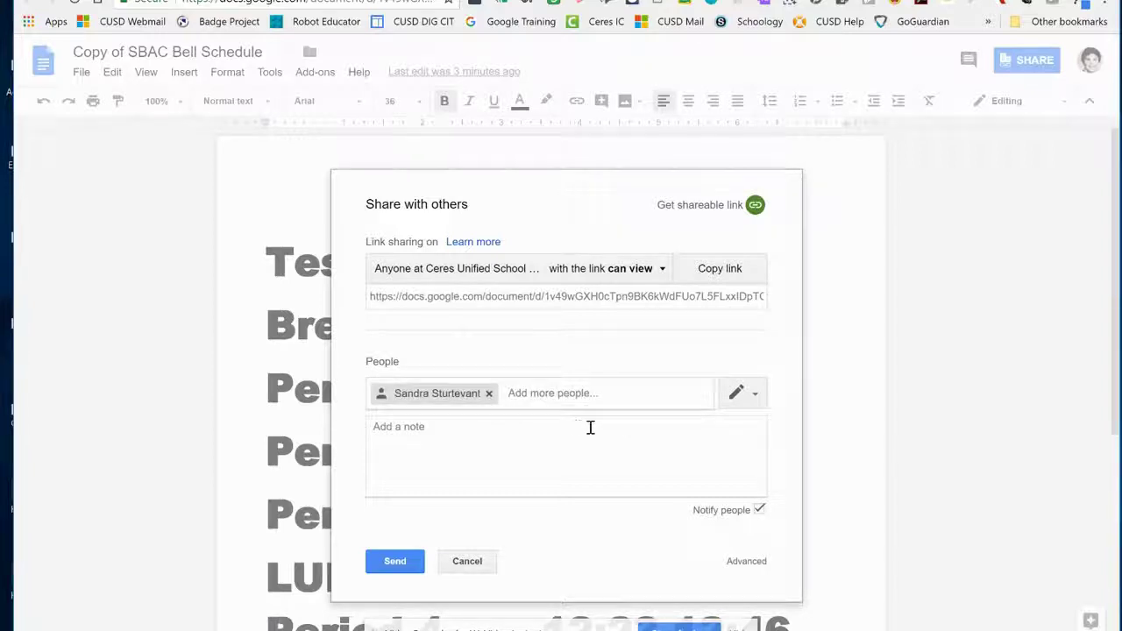
pyautogui.click(752, 396)
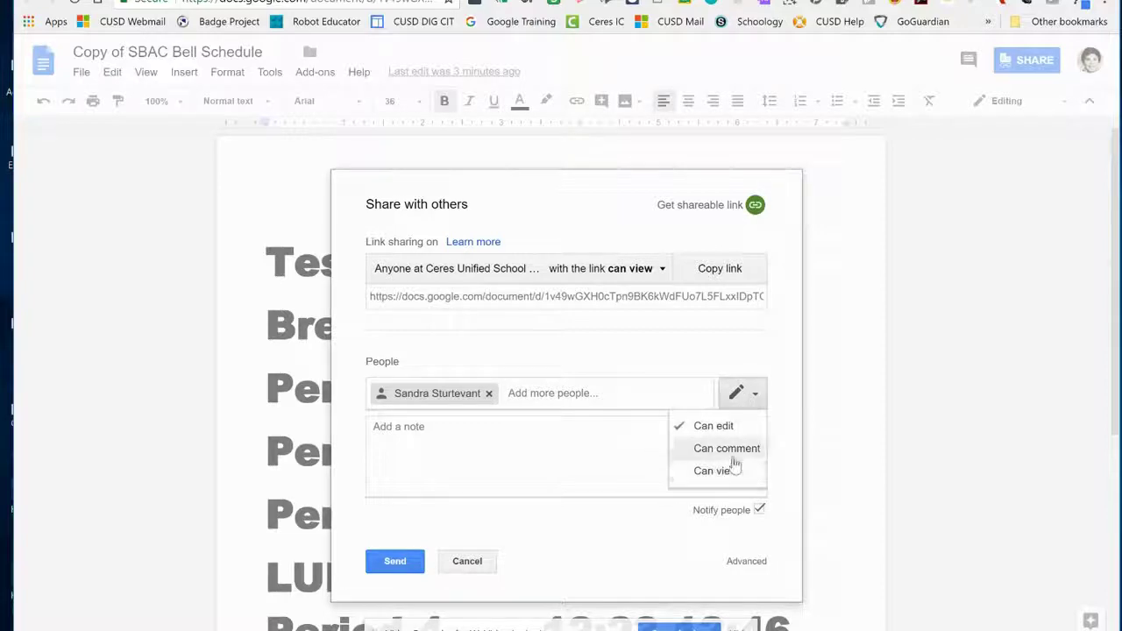
pyautogui.click(496, 433)
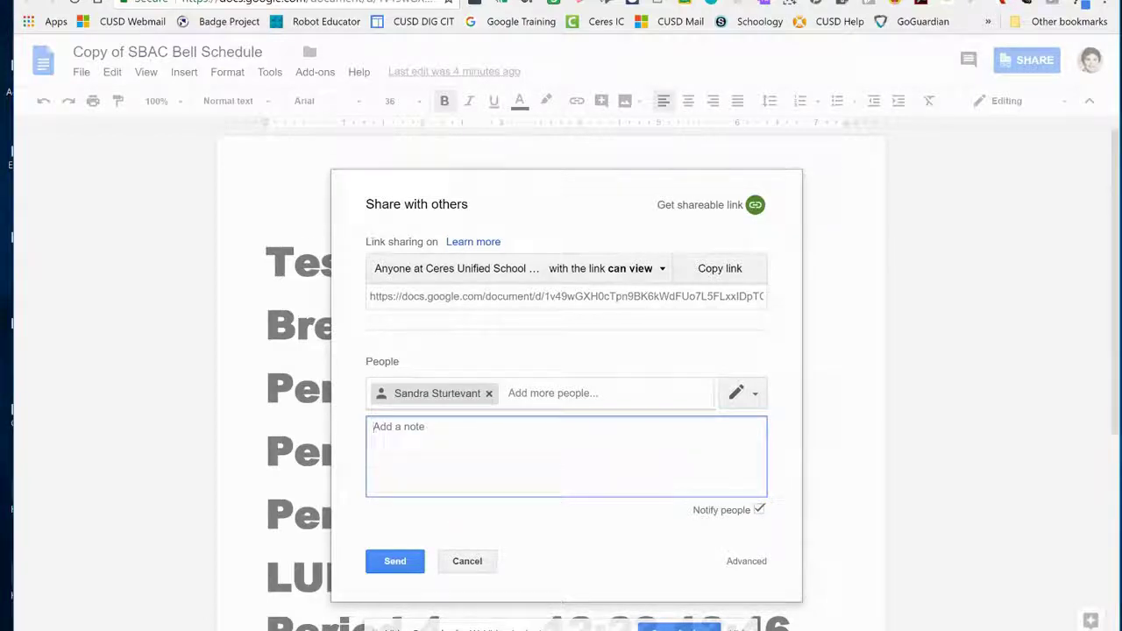
pyautogui.click(438, 0)
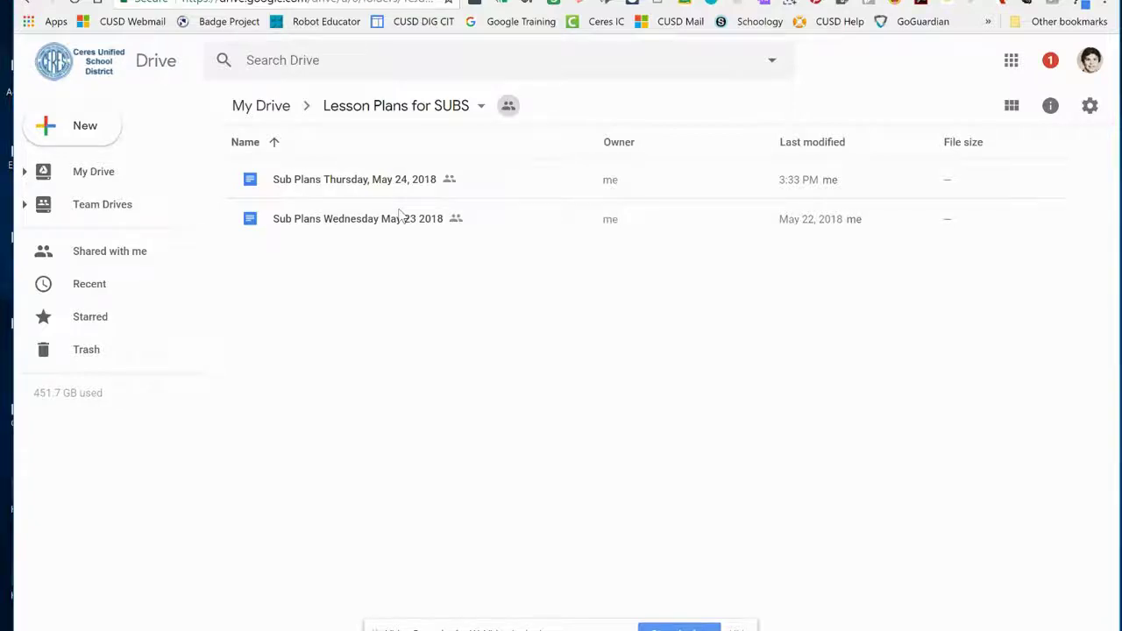
# Review the Lesson Plans for SUBS folder's link sharing, leaving it viewable by anyone with the link
pyautogui.click(482, 107)
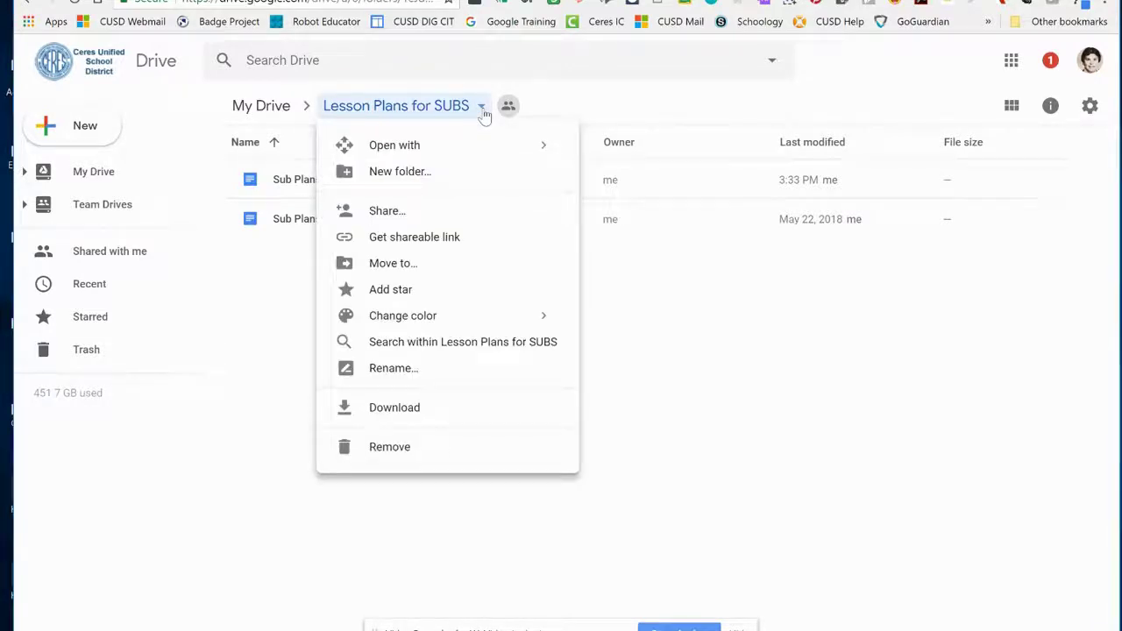
pyautogui.click(410, 211)
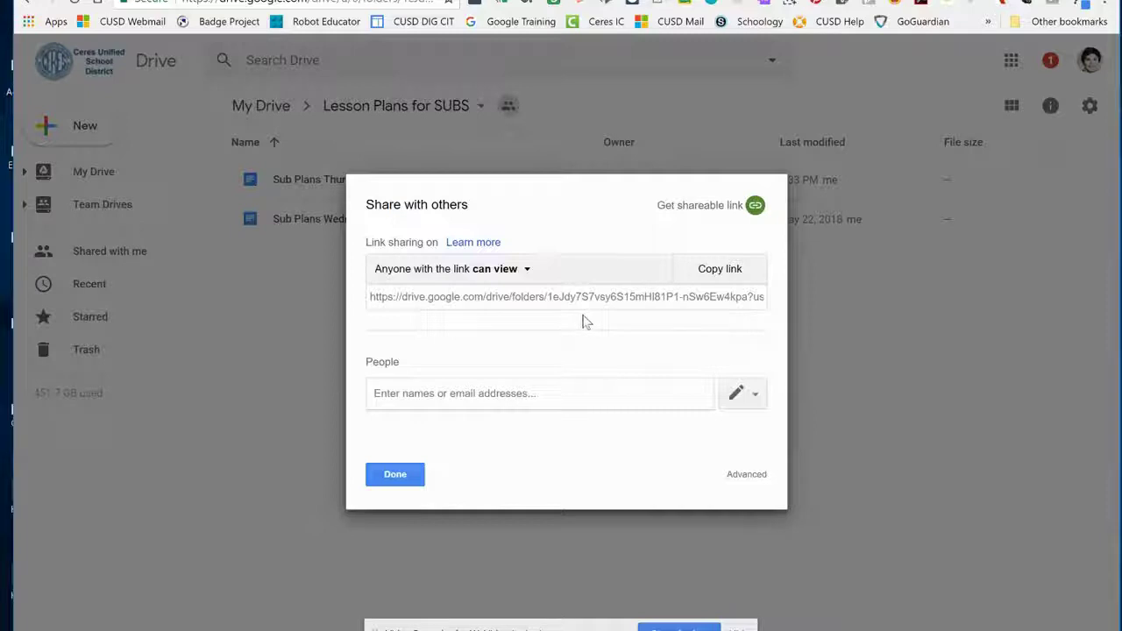
pyautogui.click(501, 277)
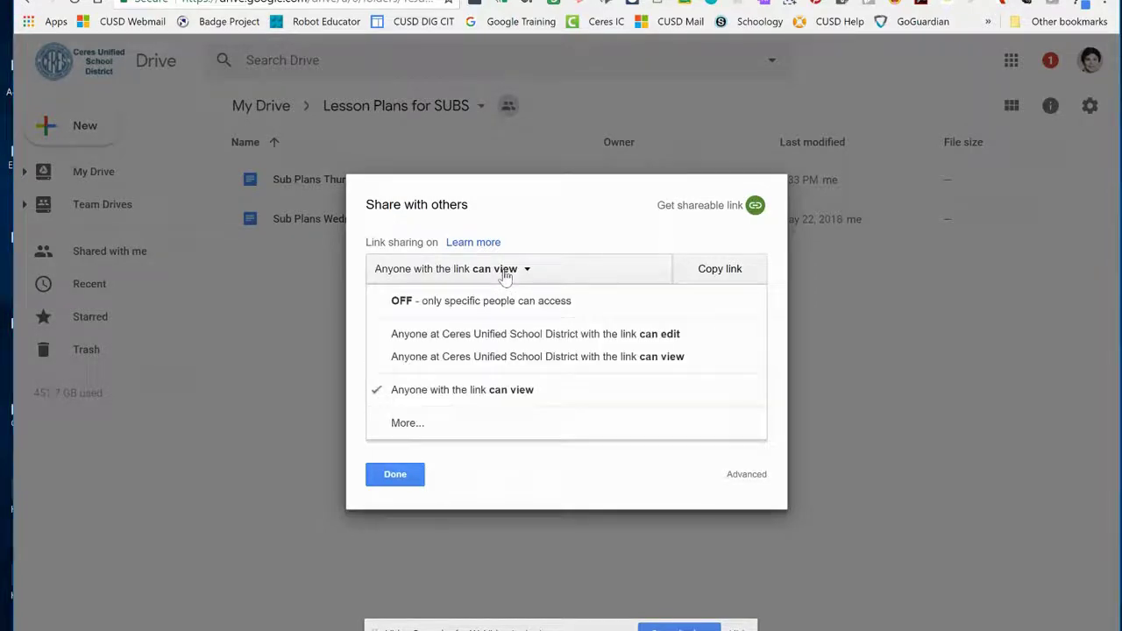
pyautogui.click(396, 473)
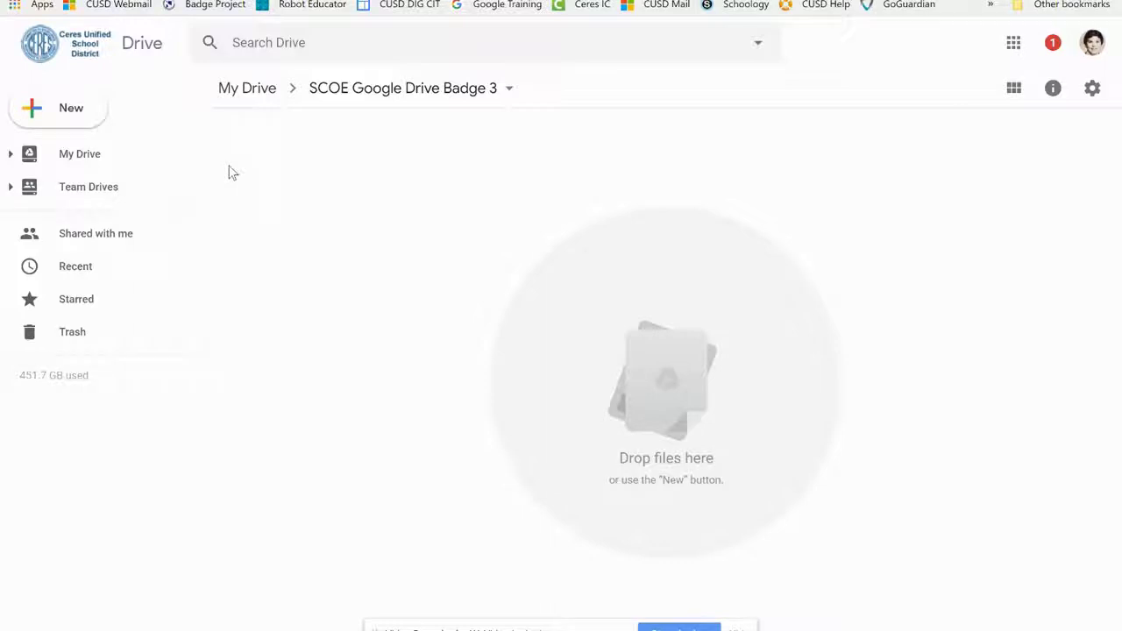
# Upload all five files from the Files to Upload folder into SCOE Google Drive Badge 3
pyautogui.click(84, 120)
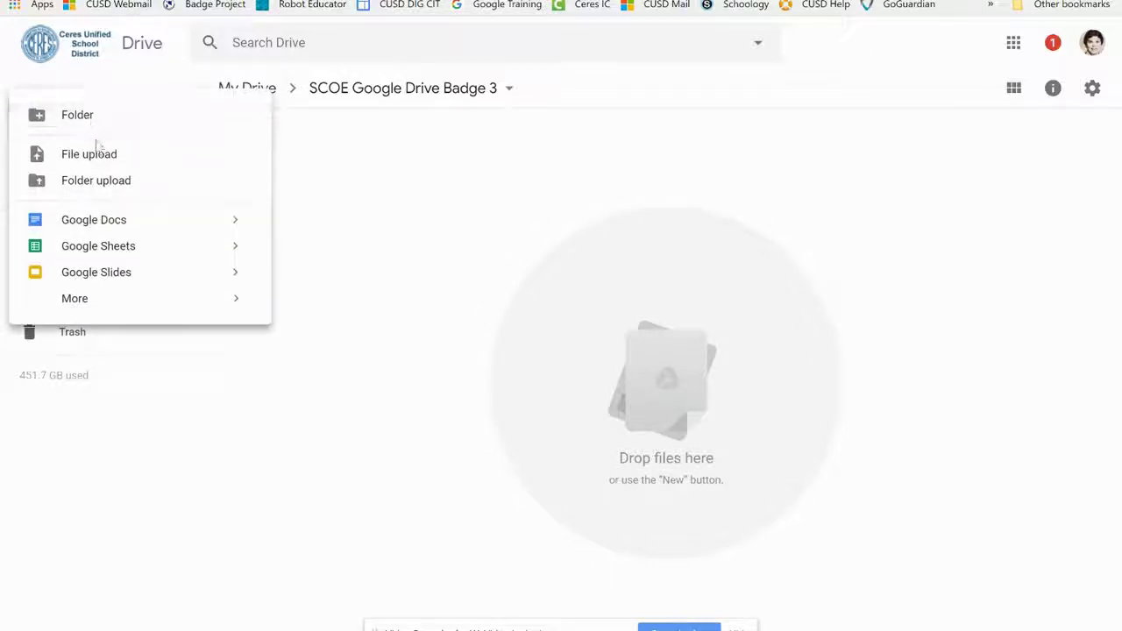
pyautogui.click(98, 156)
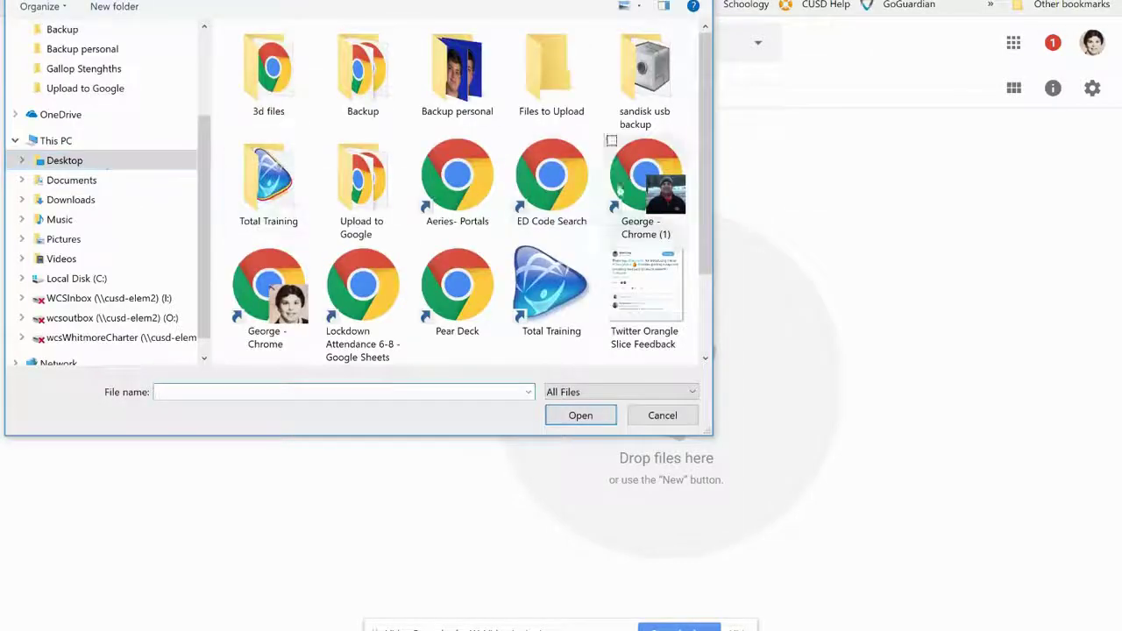
pyautogui.doubleClick(551, 83)
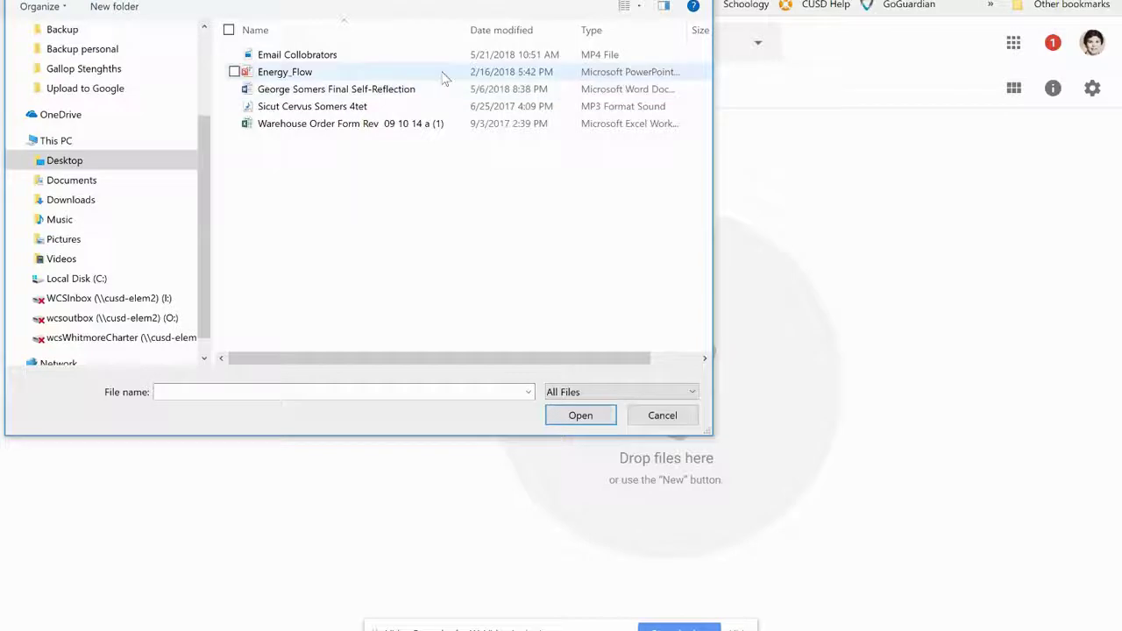
pyautogui.click(348, 56)
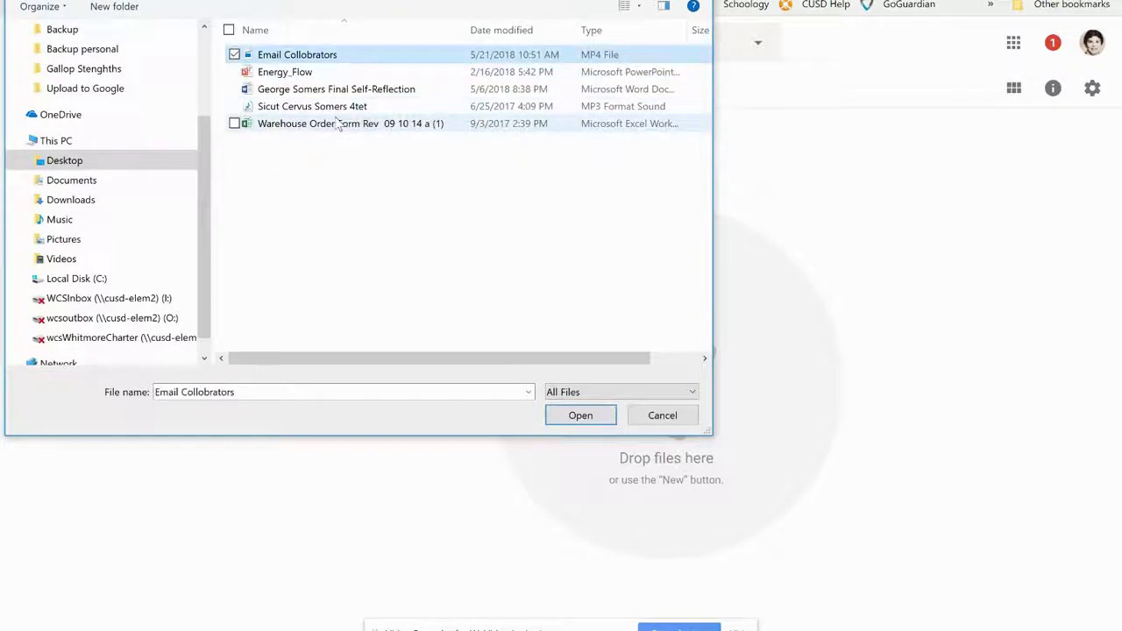
pyautogui.keyDown('shift'); pyautogui.click(336, 124); pyautogui.keyUp('shift')
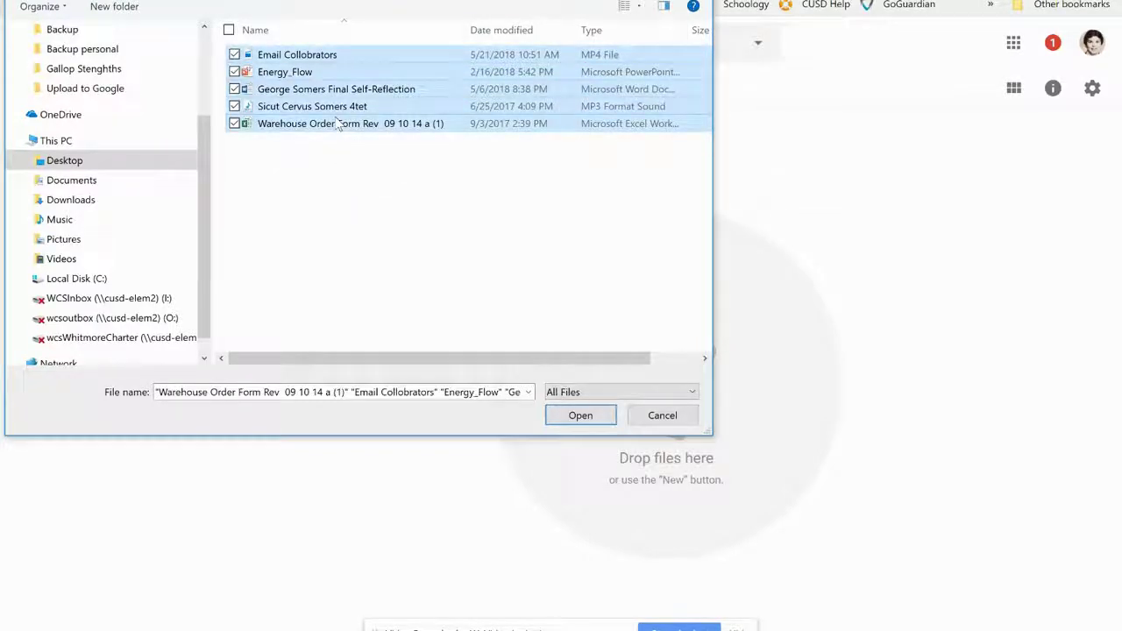
pyautogui.click(577, 417)
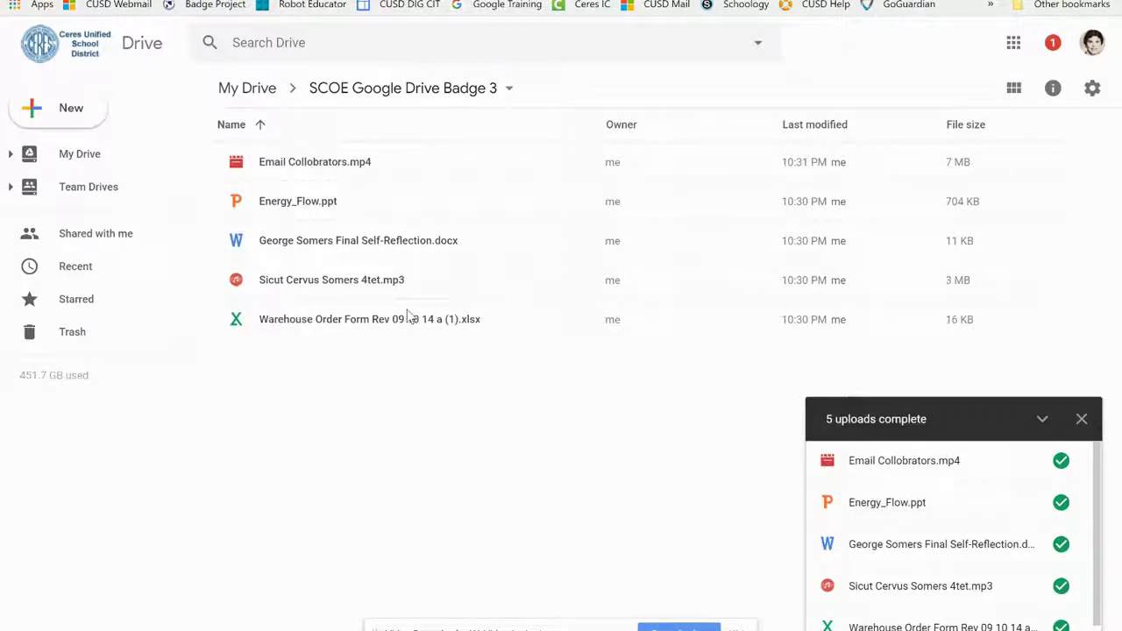
# Dismiss the '5 uploads complete' panel and select Energy_Flow.ppt
pyautogui.click(1082, 419)
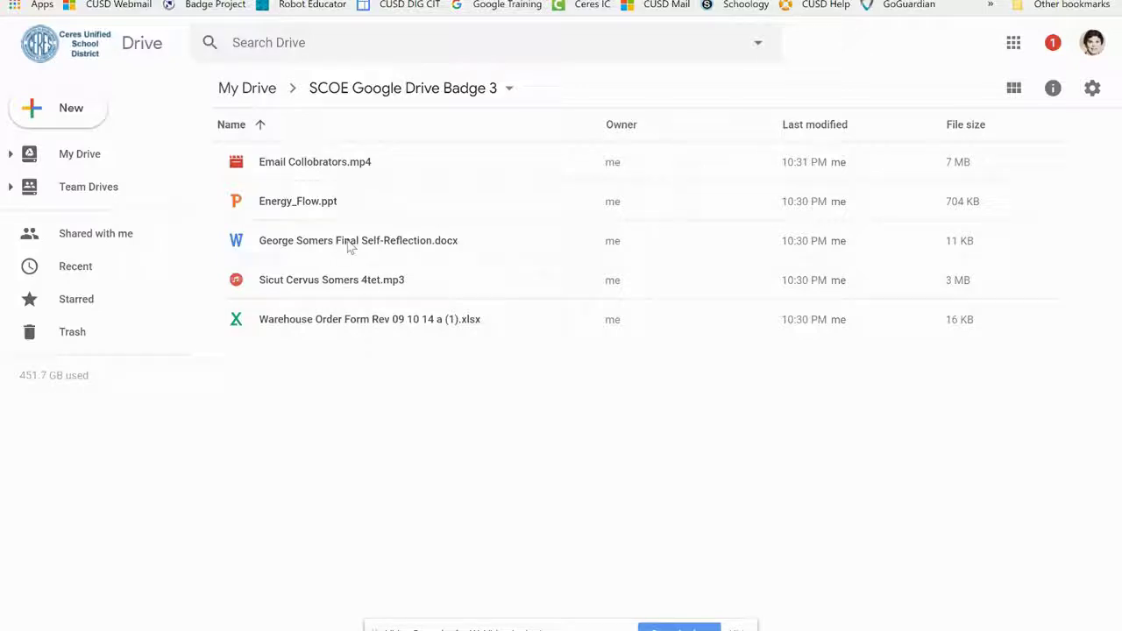
pyautogui.click(308, 203)
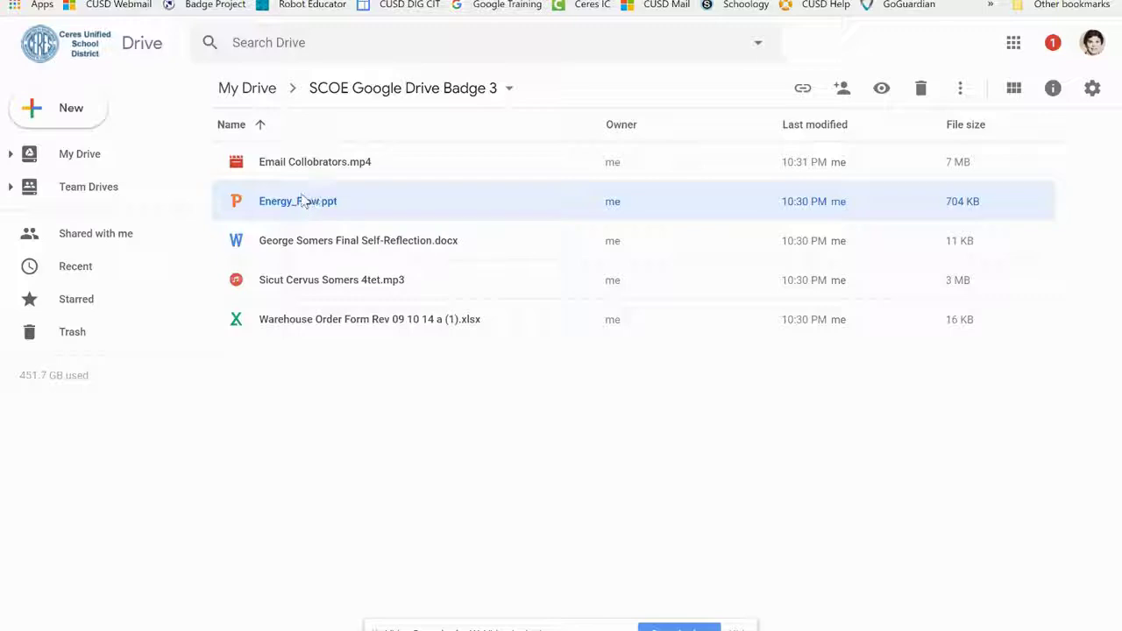
# Open Energy_Flow.ppt with Google Slides to create a Slides copy, then select it
pyautogui.rightClick(275, 210)
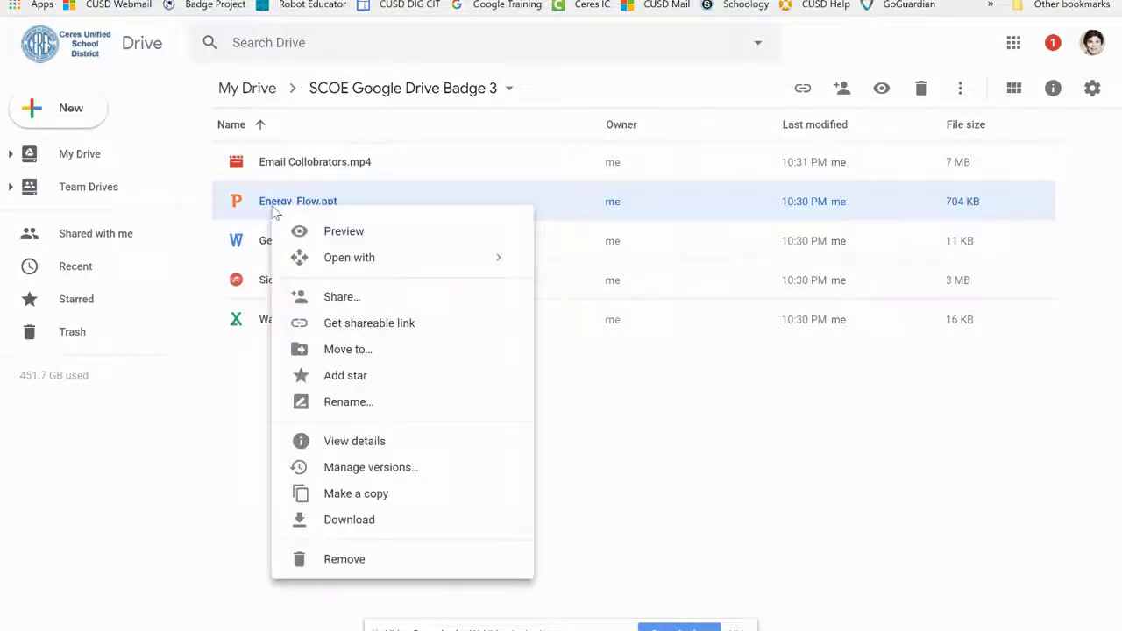
pyautogui.moveTo(373, 259)
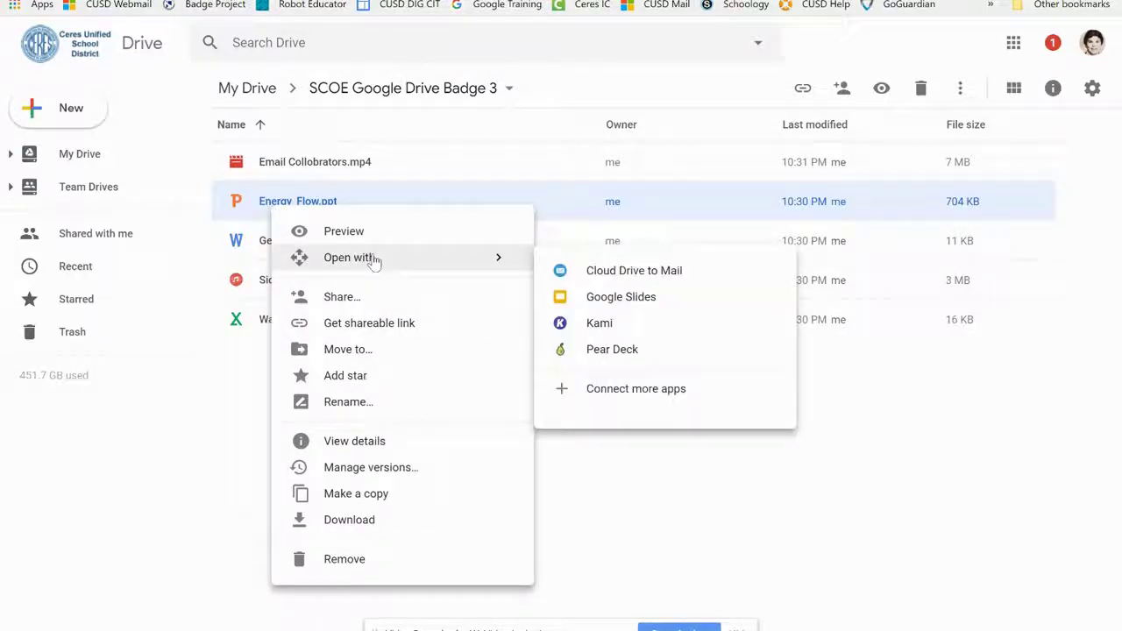
pyautogui.click(638, 303)
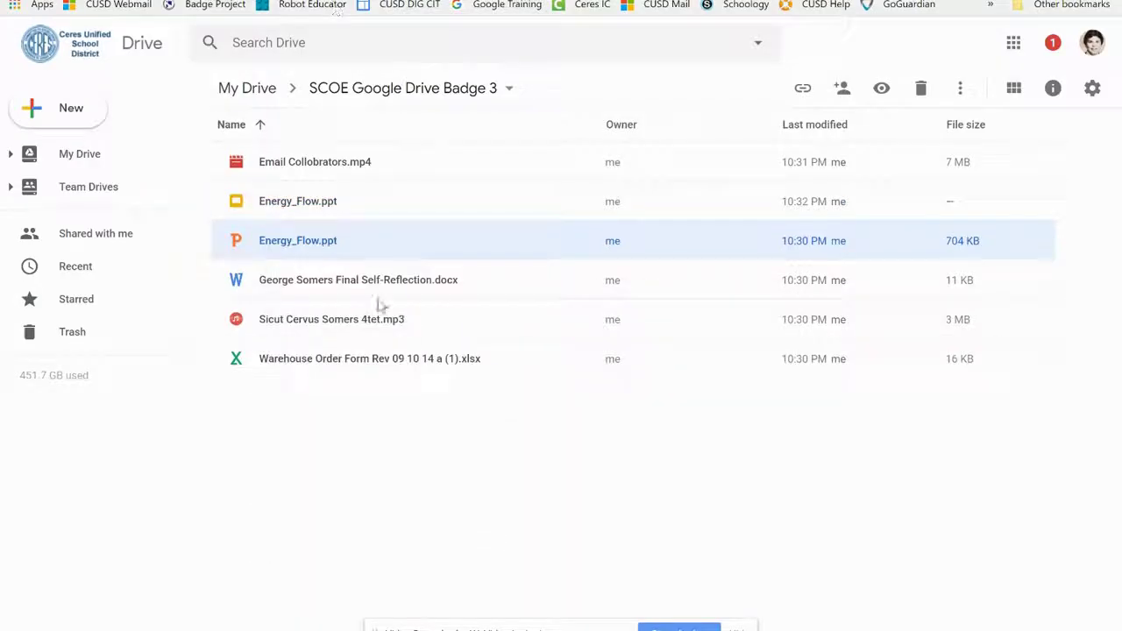
pyautogui.click(302, 208)
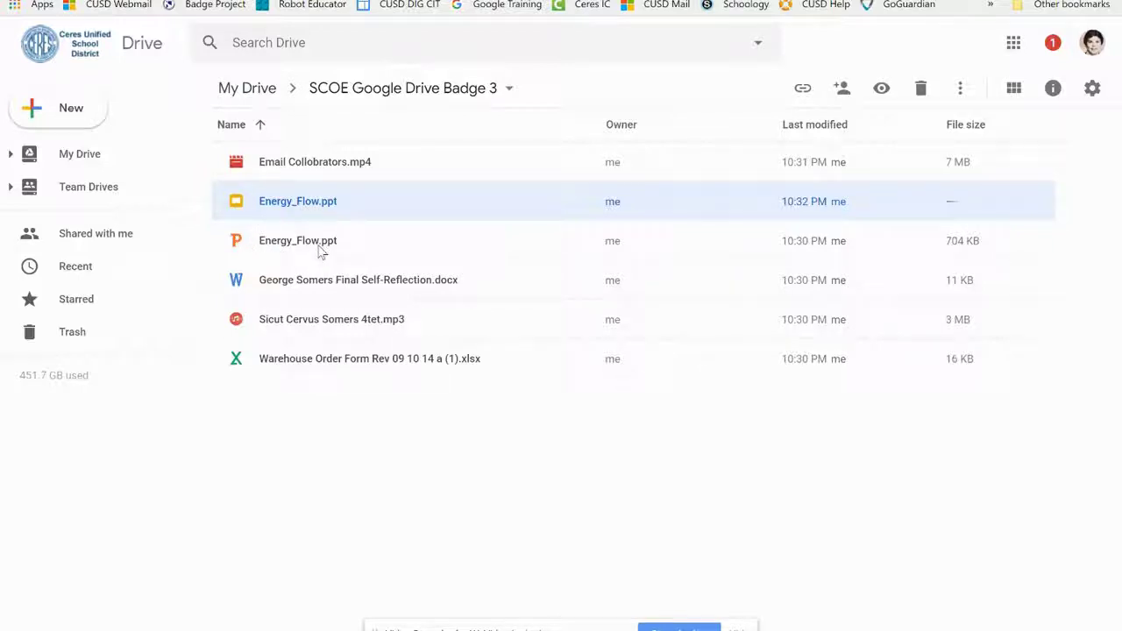
# Open Final Self-Reflection.docx with Google Docs, then return to the Badge 3 folder
pyautogui.click(340, 290)
pyautogui.rightClick(341, 290)
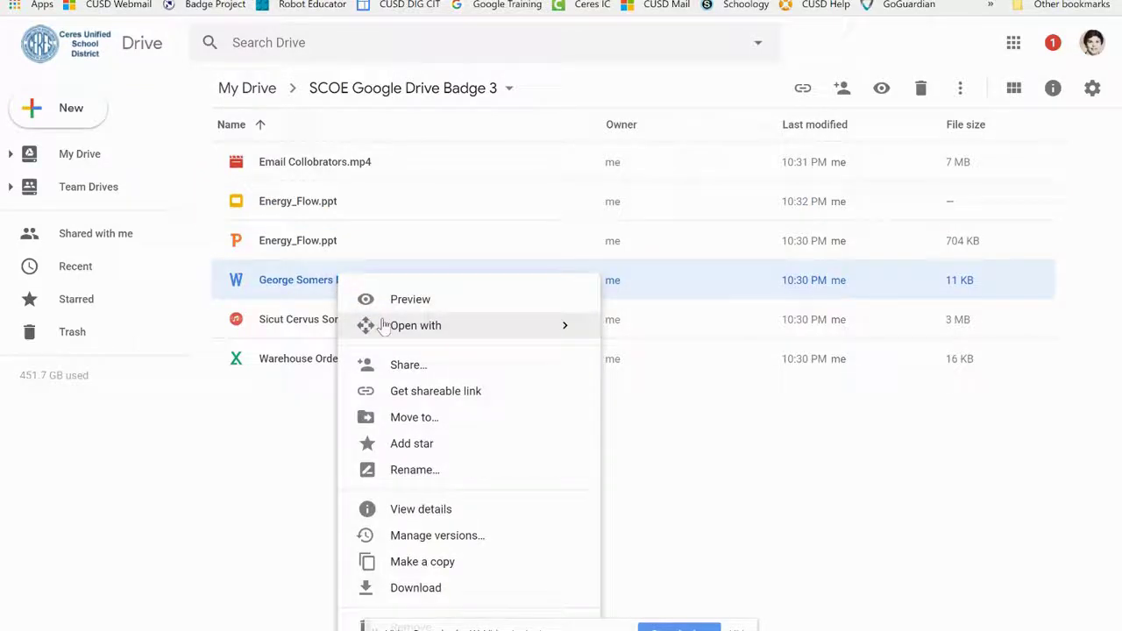
pyautogui.moveTo(383, 326)
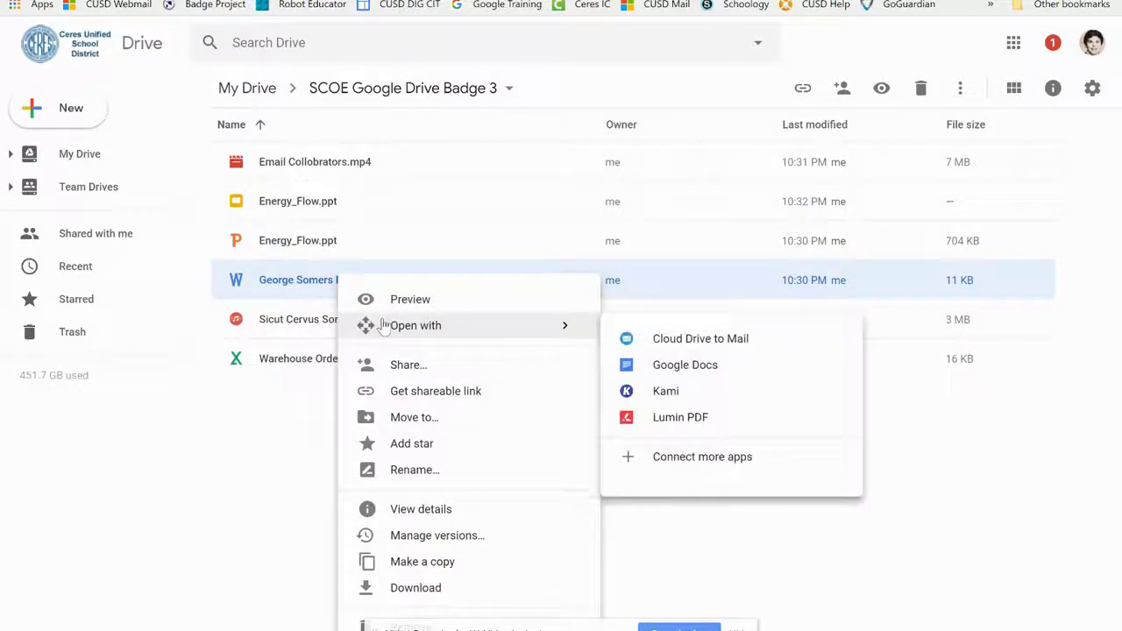
pyautogui.click(726, 366)
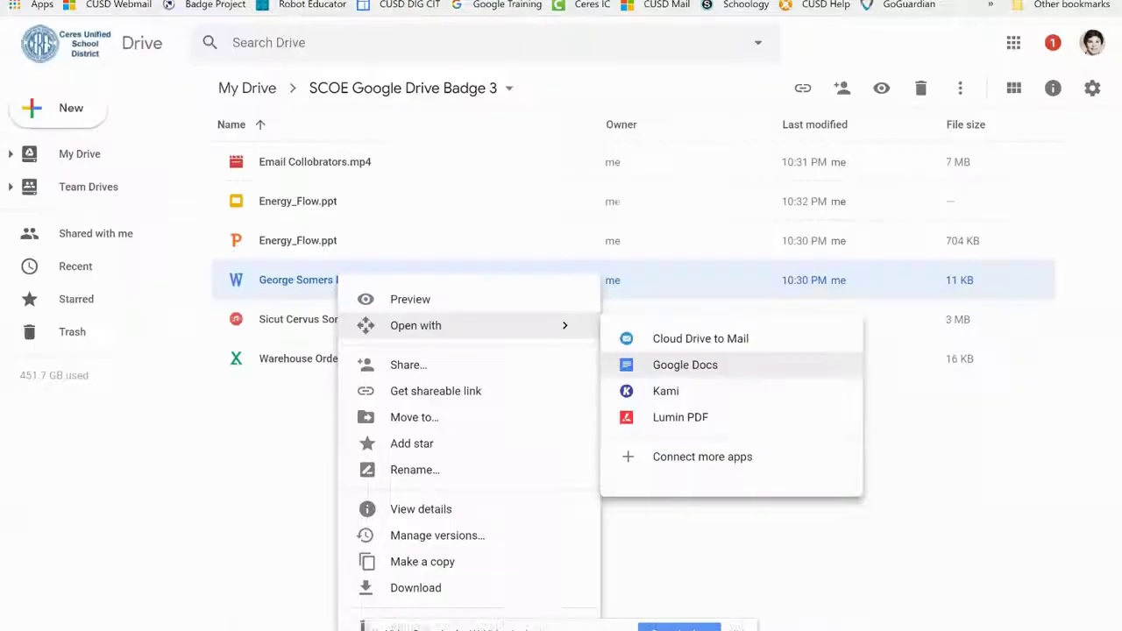
pyautogui.click(684, 363)
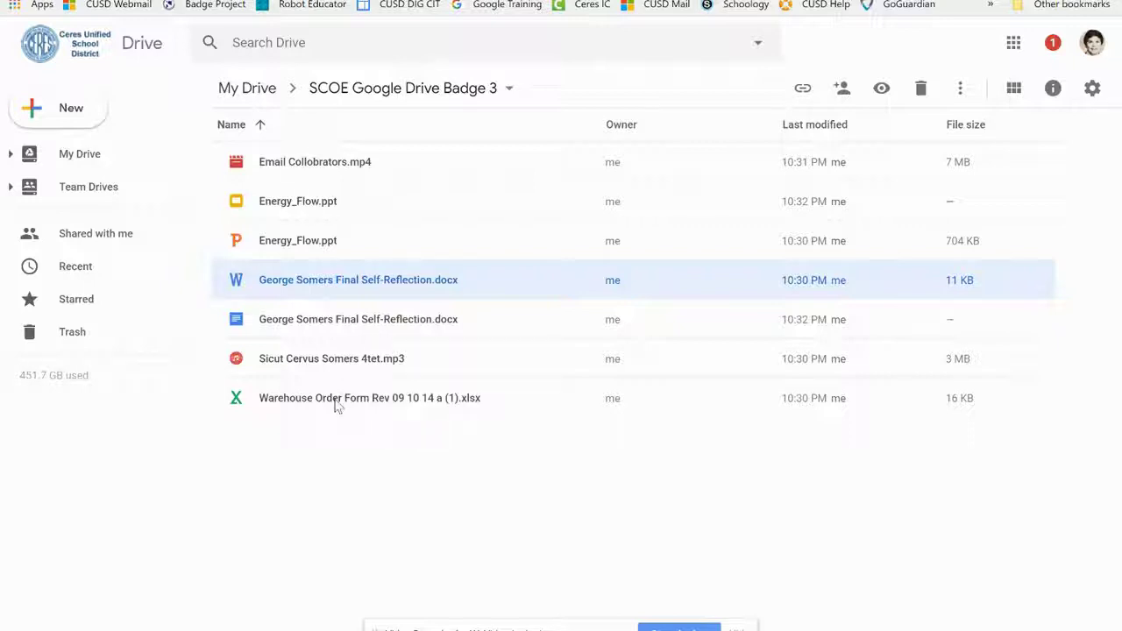
# Bring up the Open with options for the Warehouse Order Form .xlsx spreadsheet
pyautogui.rightClick(298, 403)
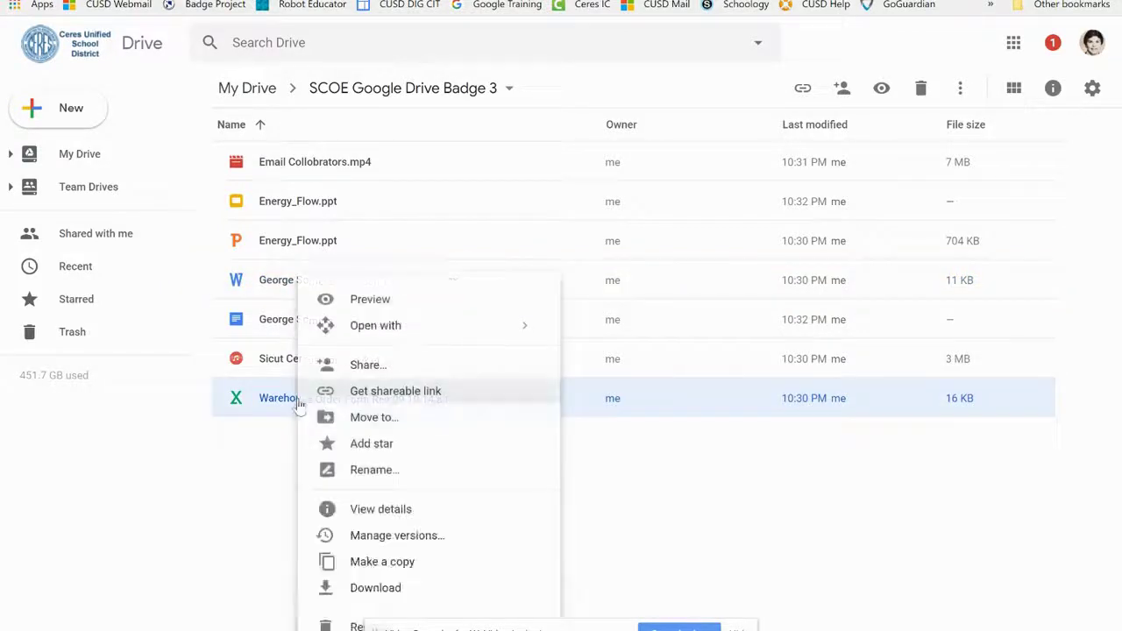
pyautogui.moveTo(353, 336)
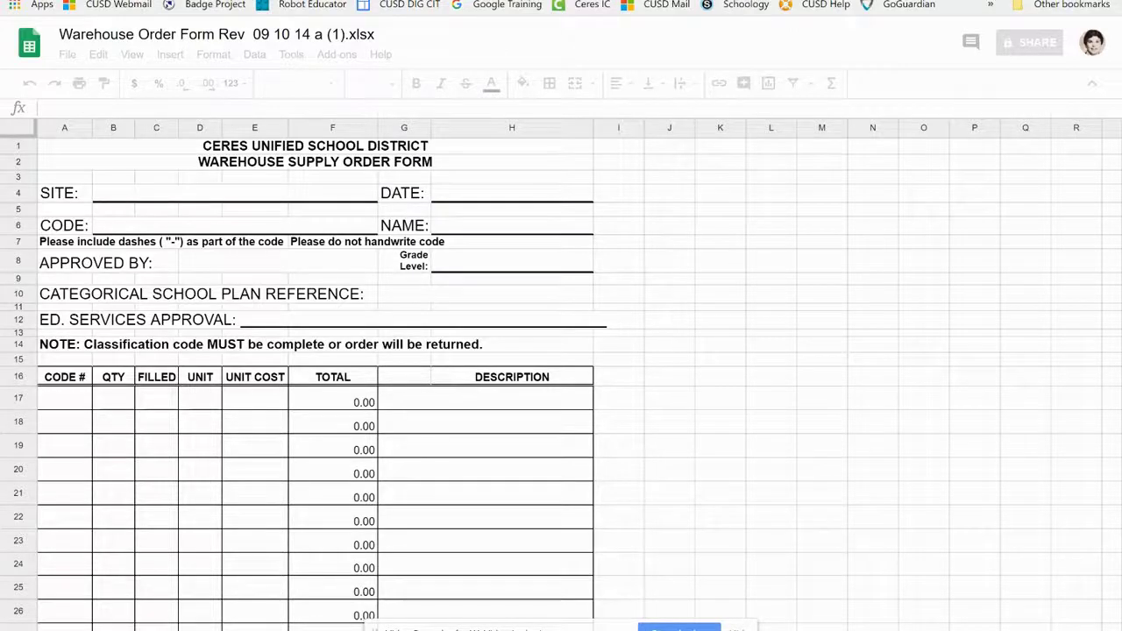
# Close the converted Warehouse Order Form sheet to return to the Badge 3 folder
pyautogui.hotkey('ctrl', 'w')
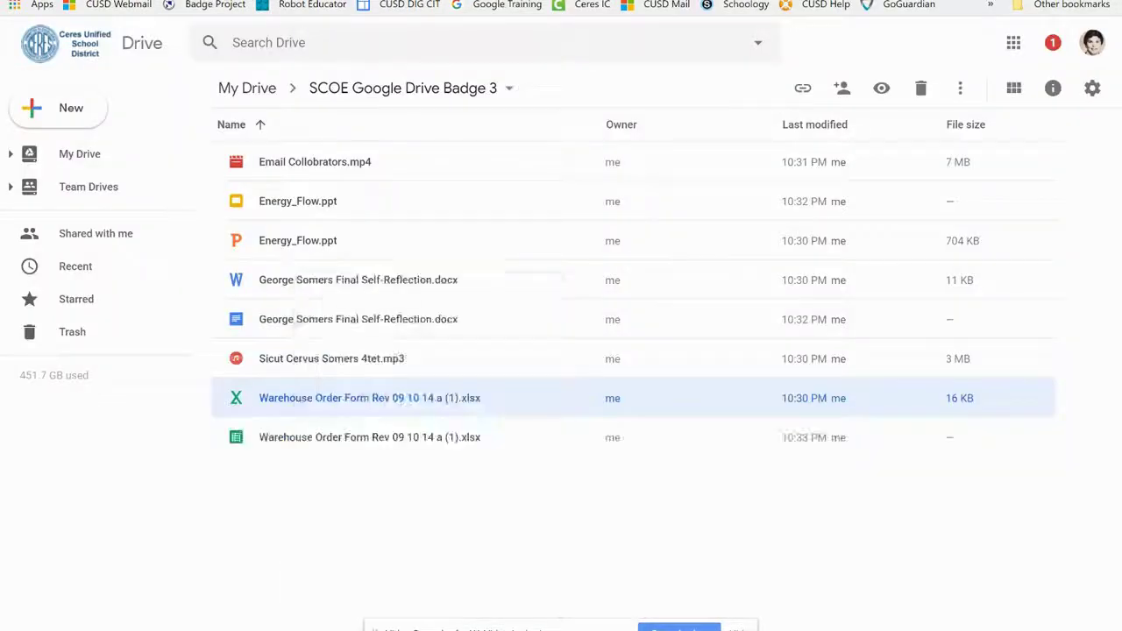
# Remove the original 704 KB Energy_Flow.ppt, keeping its Google Slides version
pyautogui.rightClick(279, 247)
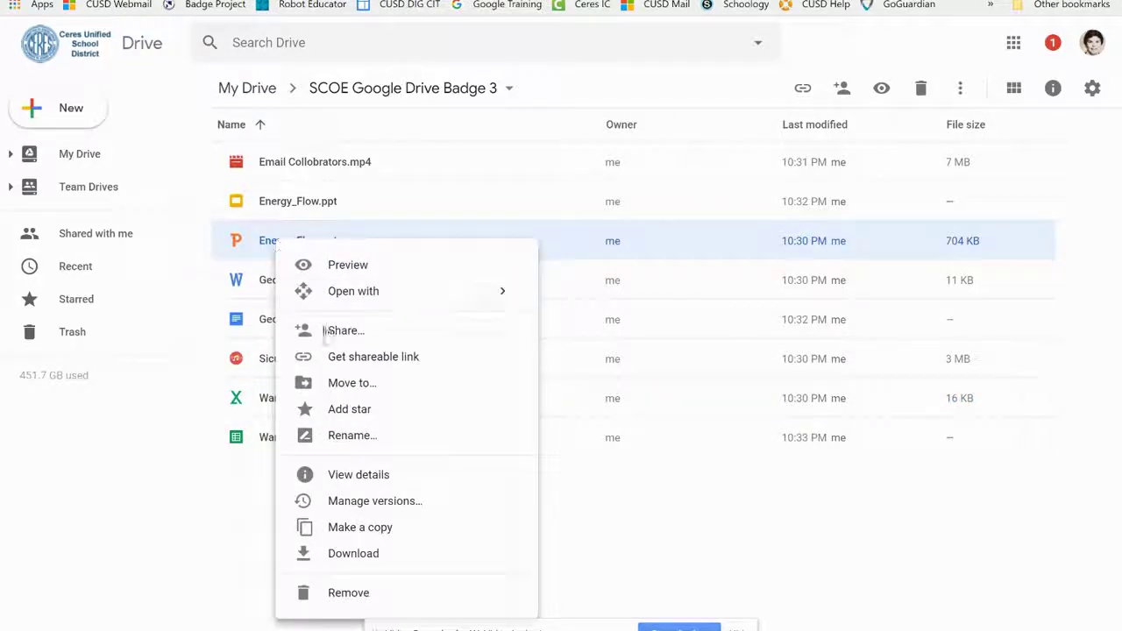
pyautogui.click(370, 595)
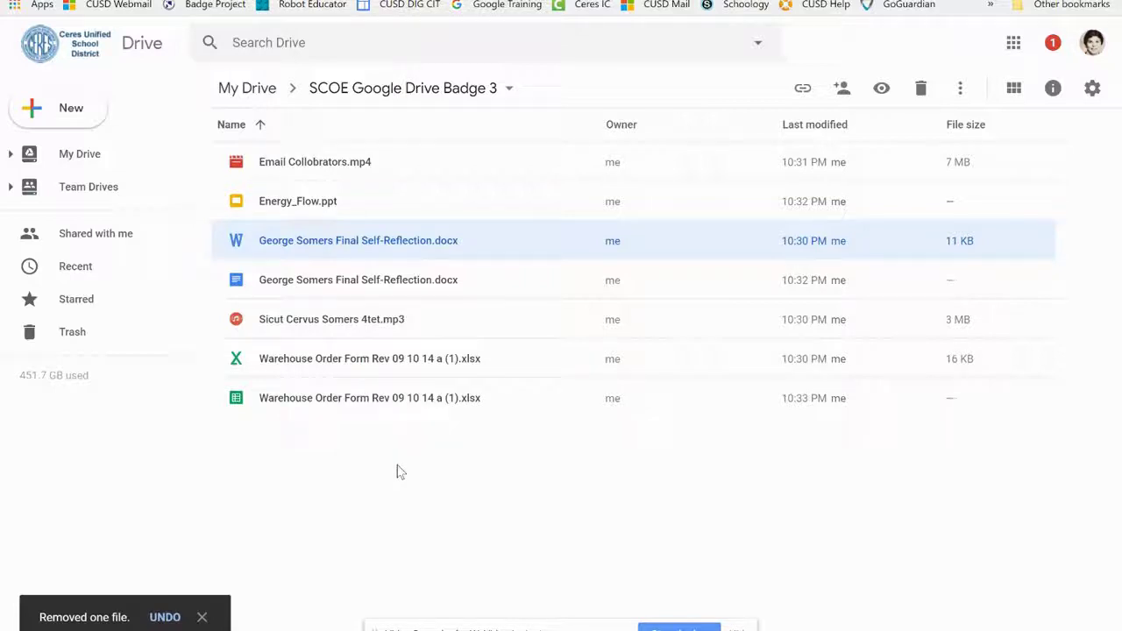
# Restore Energy_Flow.ppt from the Trash to the Badge 3 folder
pyautogui.click(77, 335)
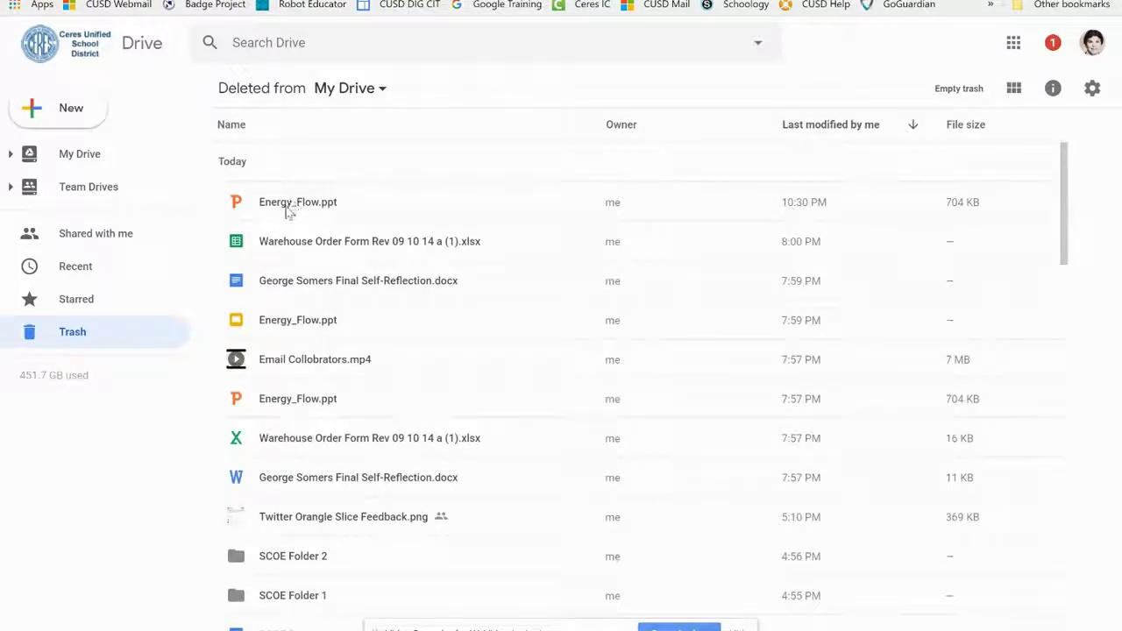
pyautogui.rightClick(289, 211)
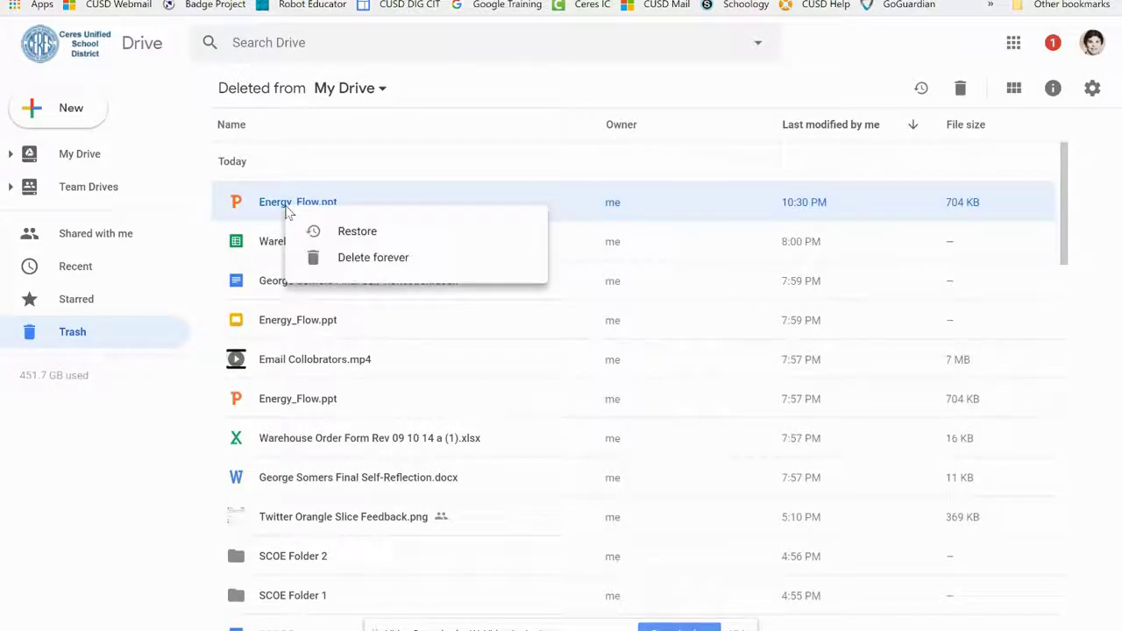
pyautogui.click(357, 232)
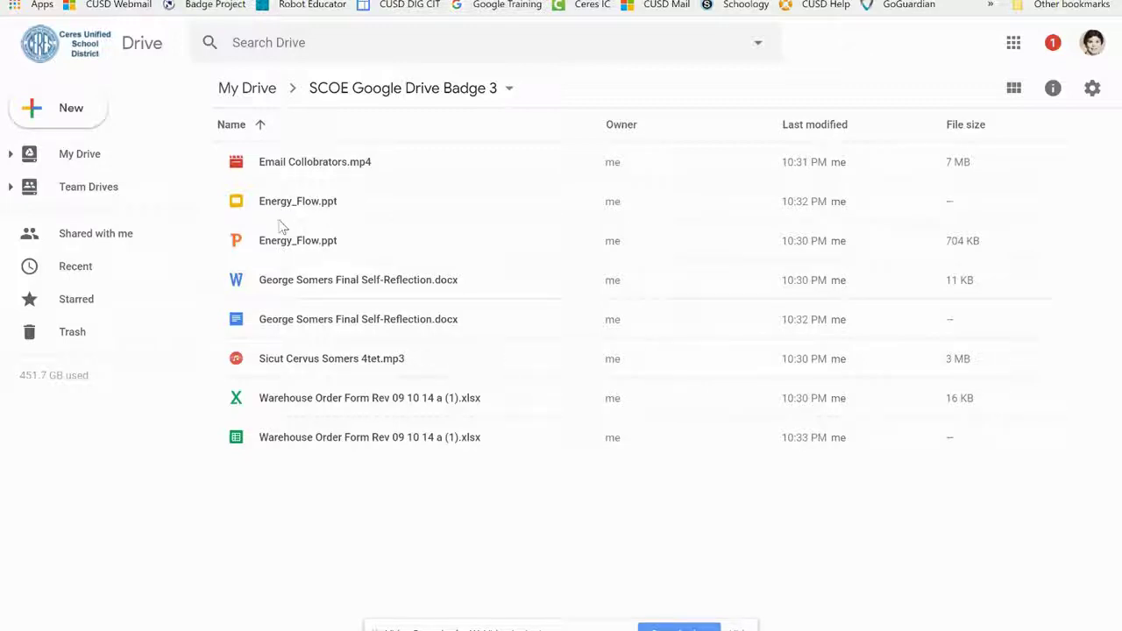
# Star the converted Energy_Flow Slides, Self-Reflection Doc and Warehouse Order Form Sheet
pyautogui.rightClick(282, 205)
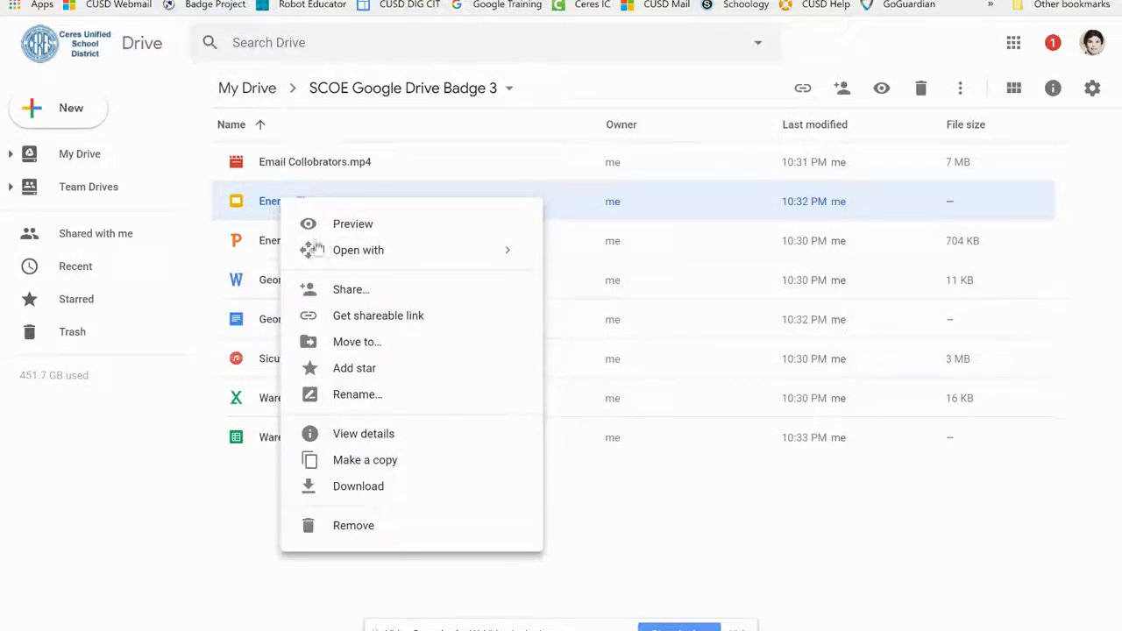
pyautogui.click(371, 379)
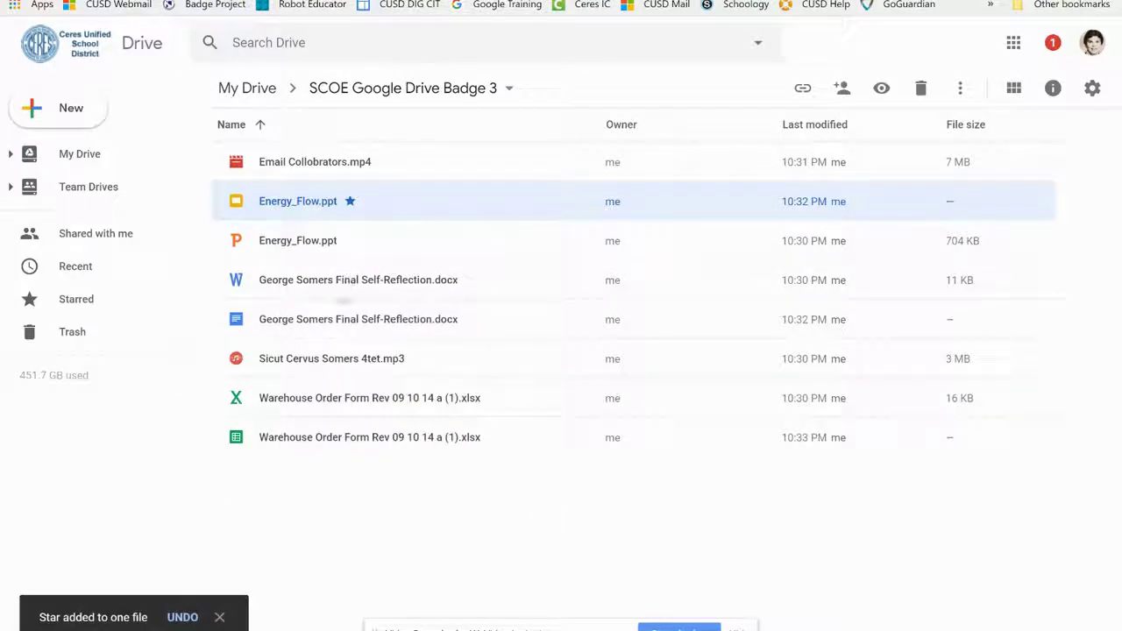
pyautogui.rightClick(345, 323)
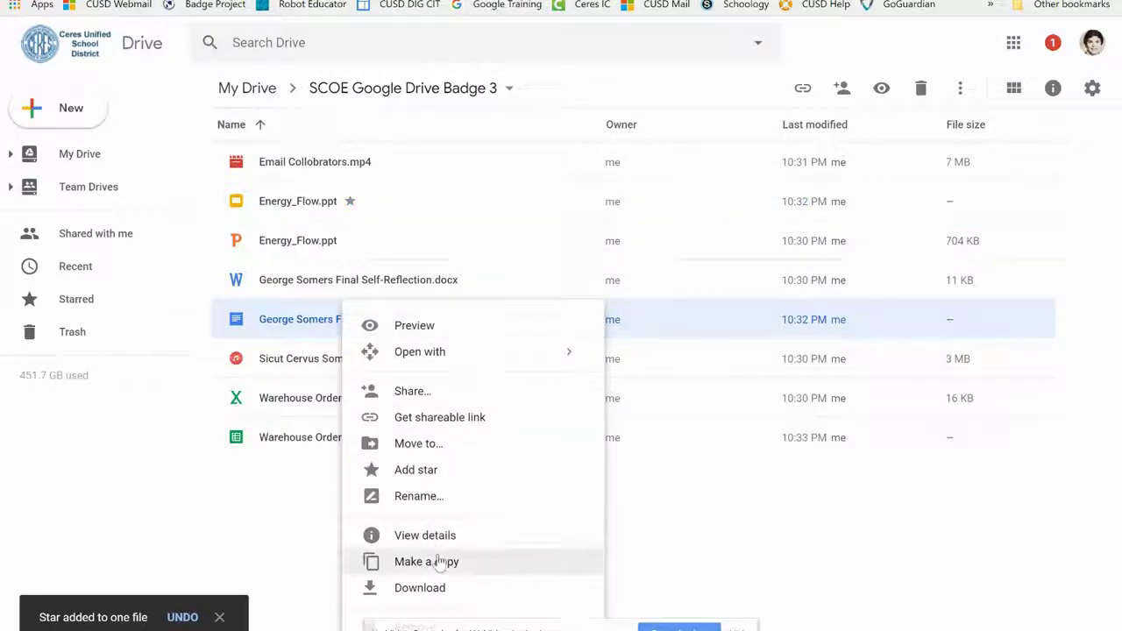
pyautogui.click(426, 470)
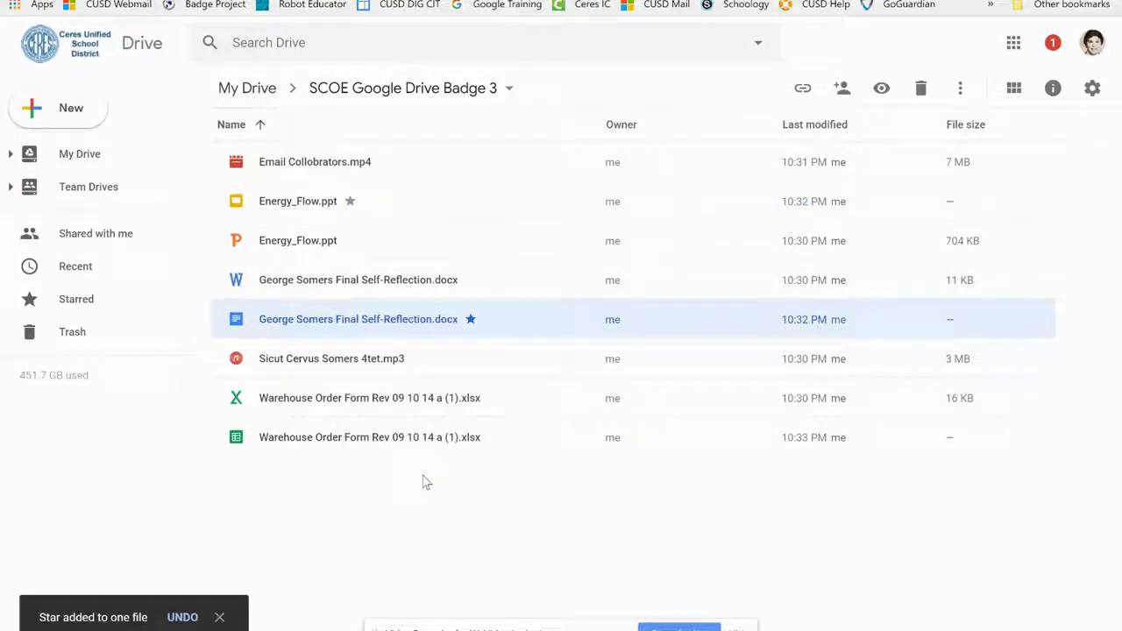
pyautogui.rightClick(338, 440)
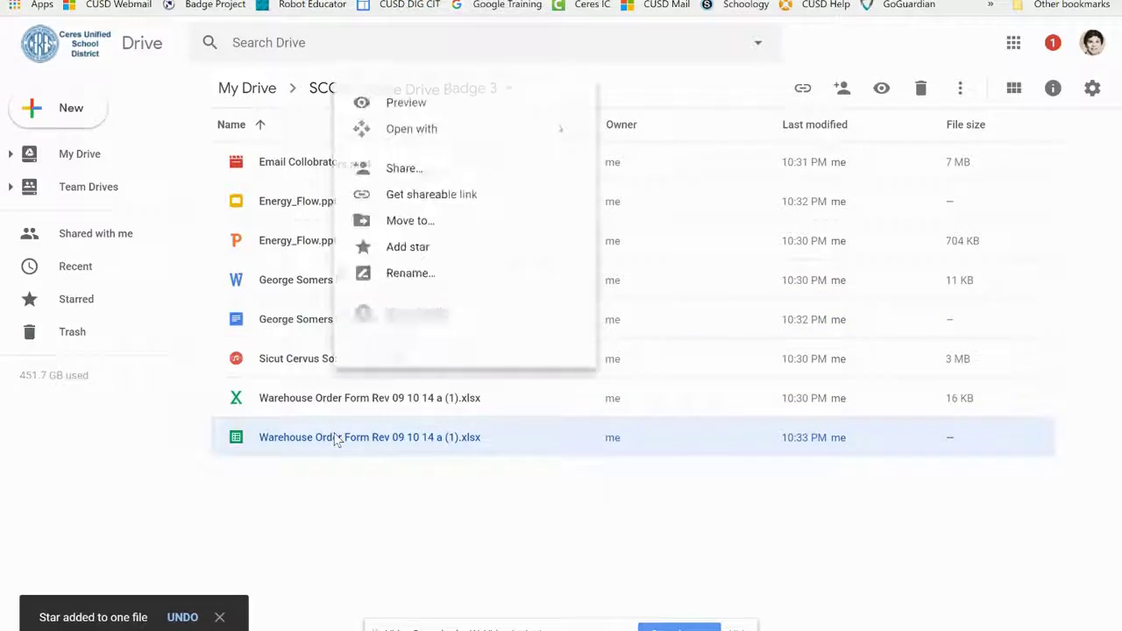
pyautogui.click(426, 252)
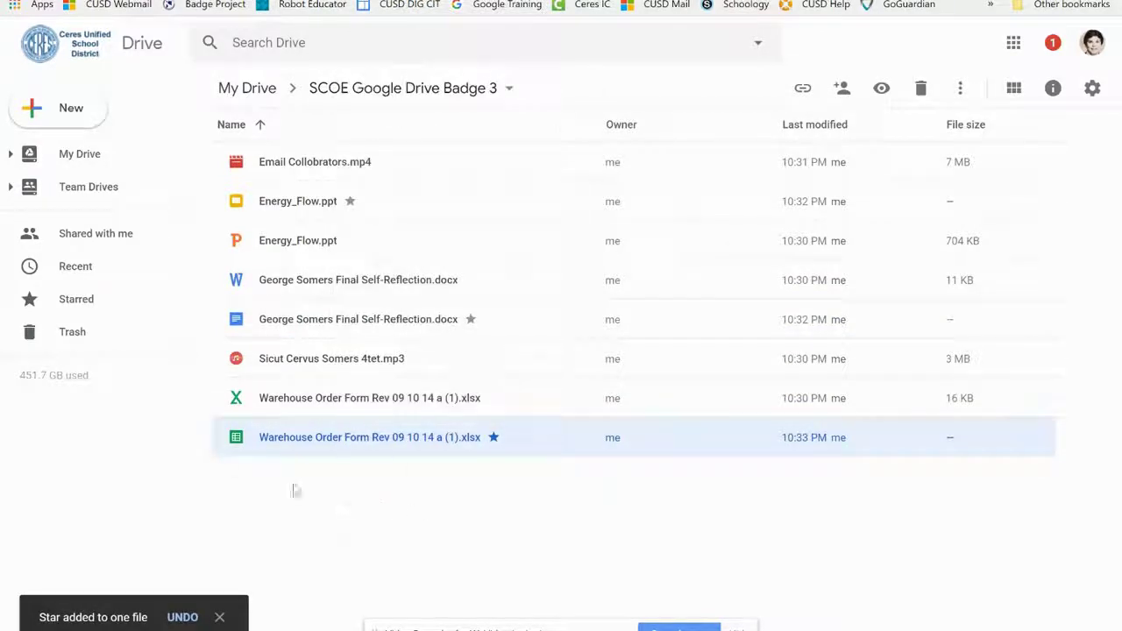
# Show the Starred files sorted by Last modified and scroll down to the recent ones
pyautogui.click(78, 300)
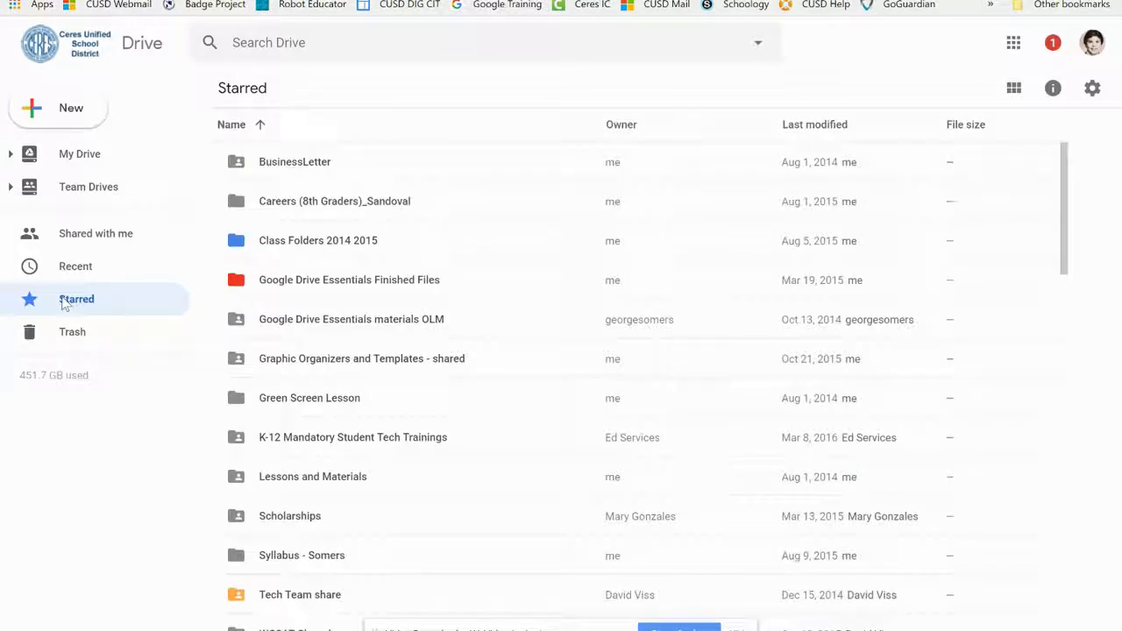
pyautogui.scroll(-5, 219, 295)
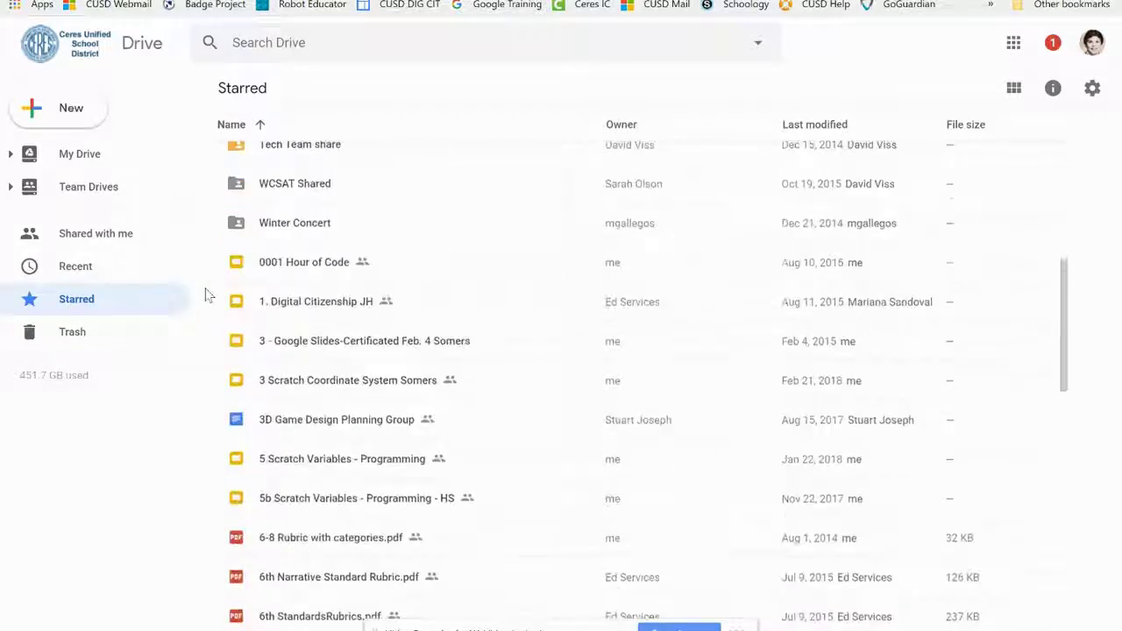
pyautogui.scroll(5, 420, 266)
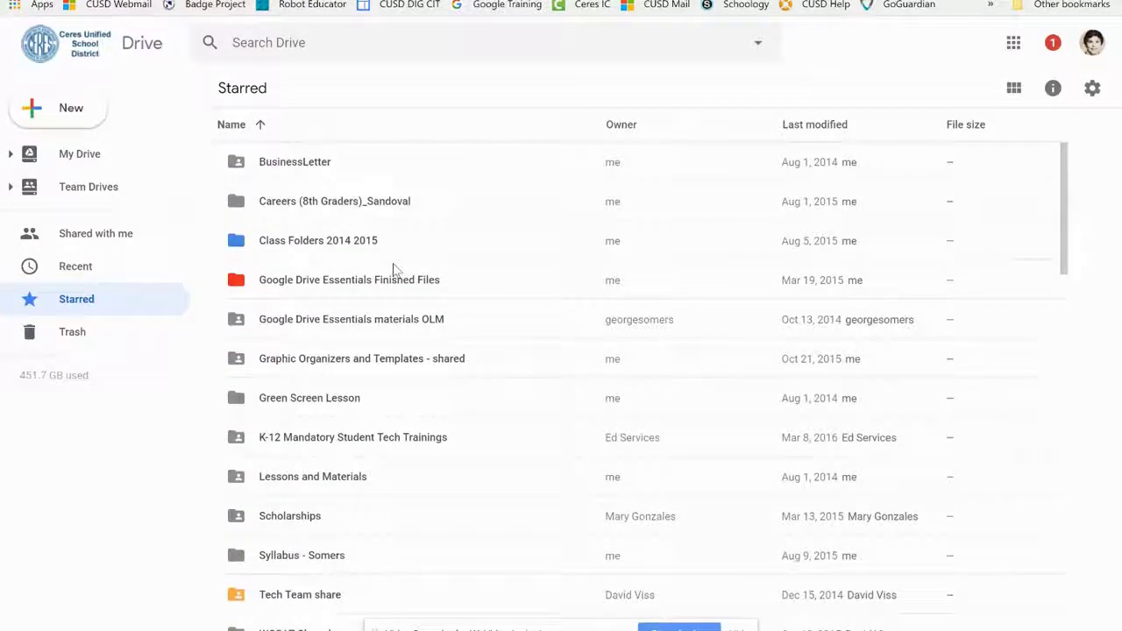
pyautogui.scroll(-3, 337, 403)
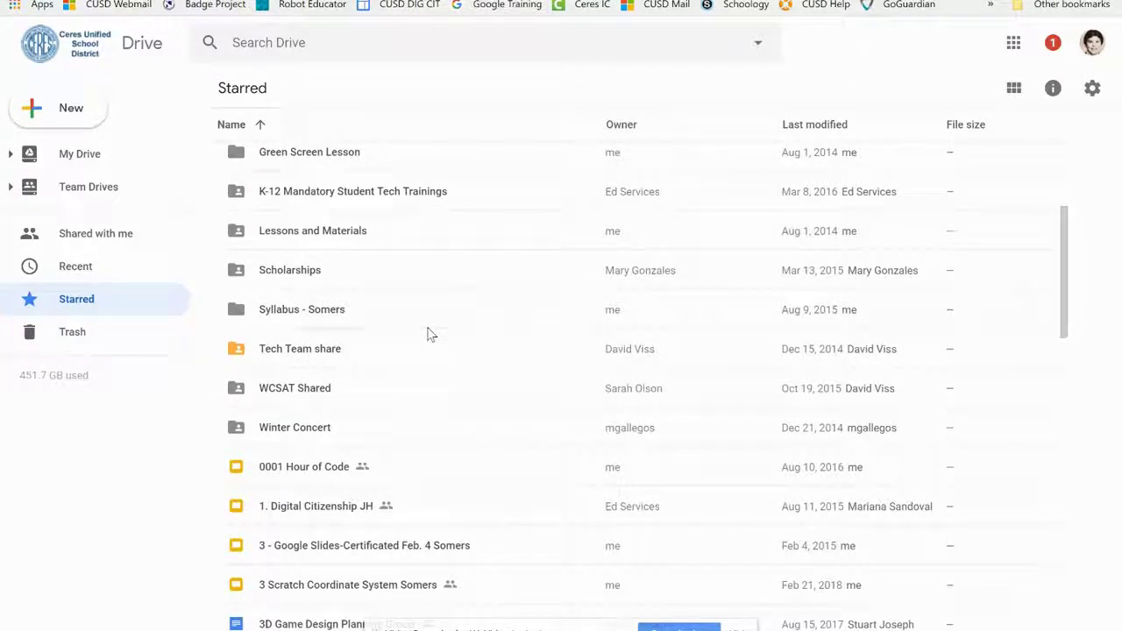
pyautogui.scroll(3, 429, 334)
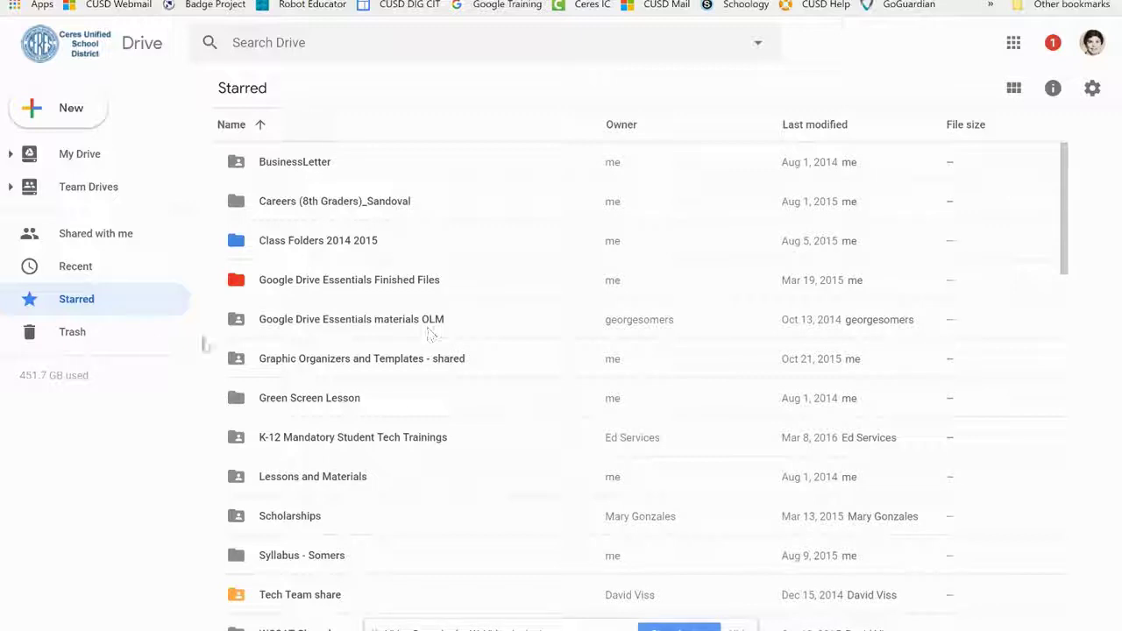
pyautogui.click(831, 125)
pyautogui.click(844, 163)
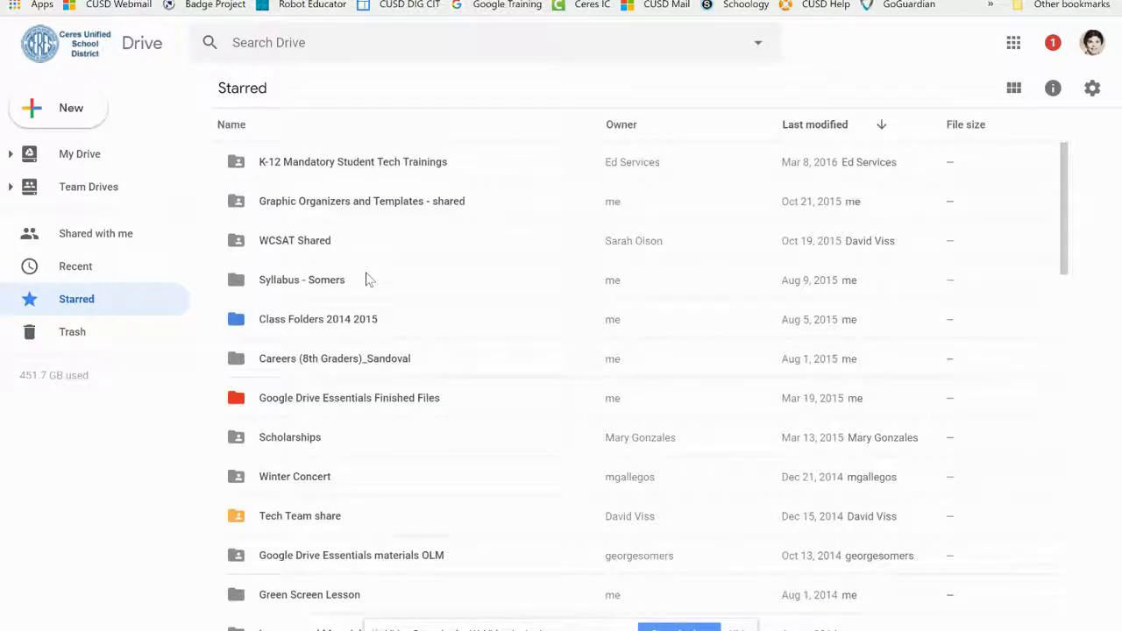
pyautogui.scroll(-5, 447, 361)
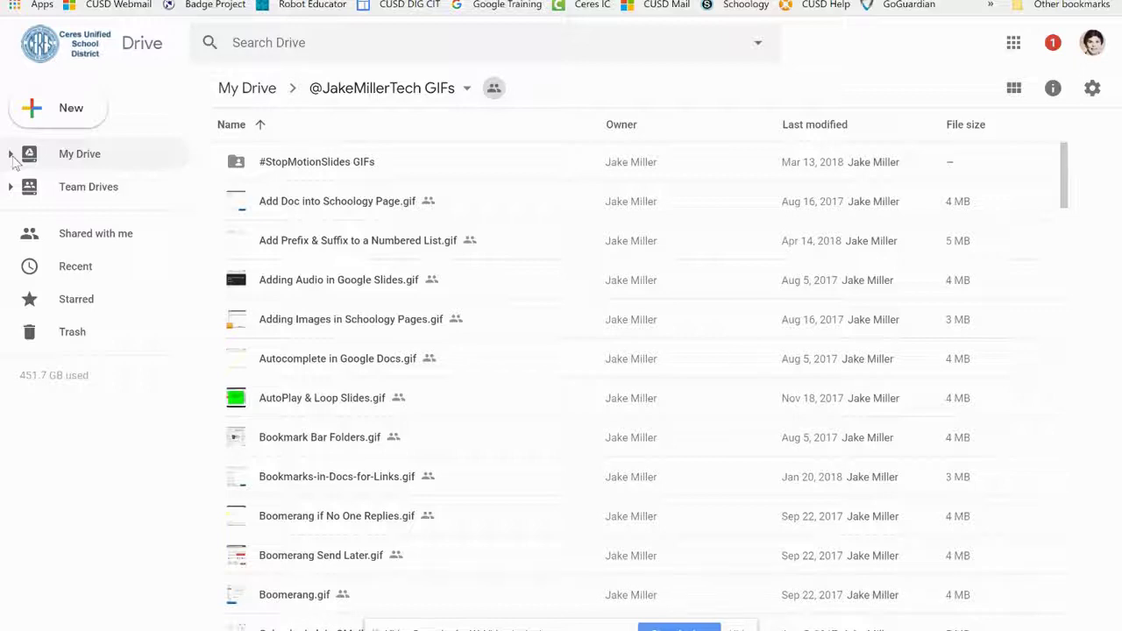
# Expand My Drive's folder tree in the sidebar, browse it, then collapse it again
pyautogui.moveTo(31, 385)
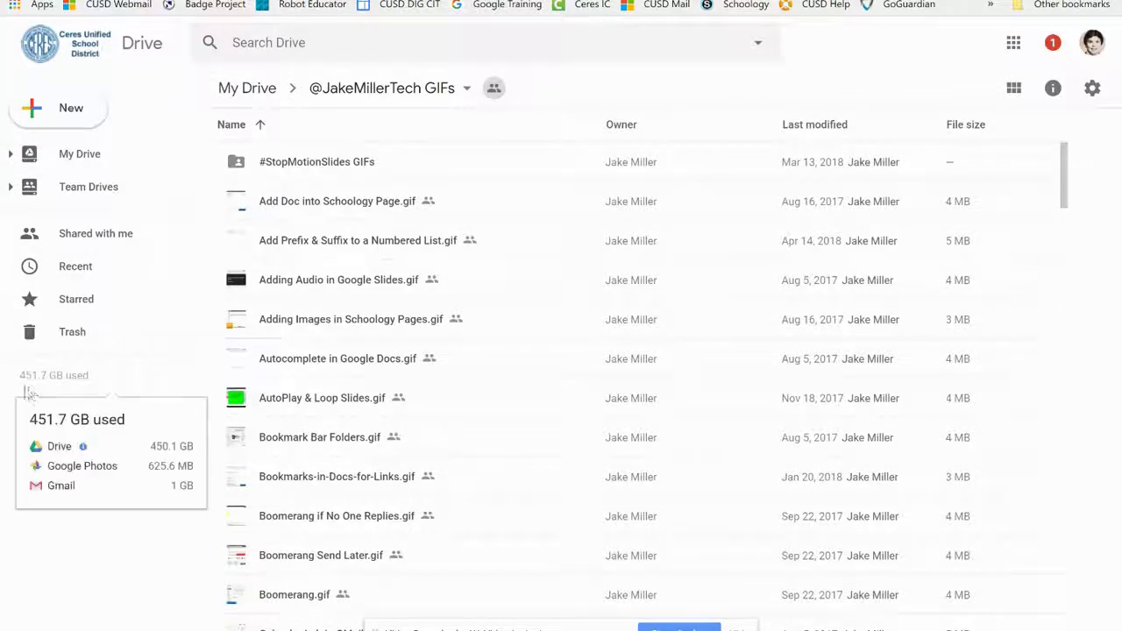
pyautogui.click(10, 156)
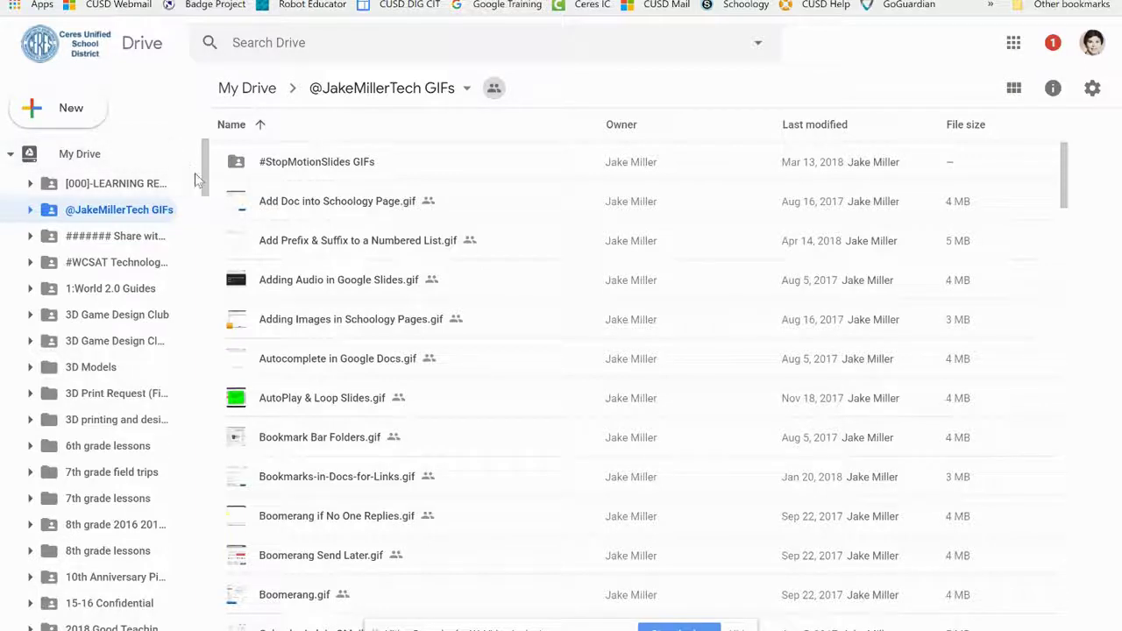
pyautogui.moveTo(203, 175); pyautogui.dragTo(165, 143)
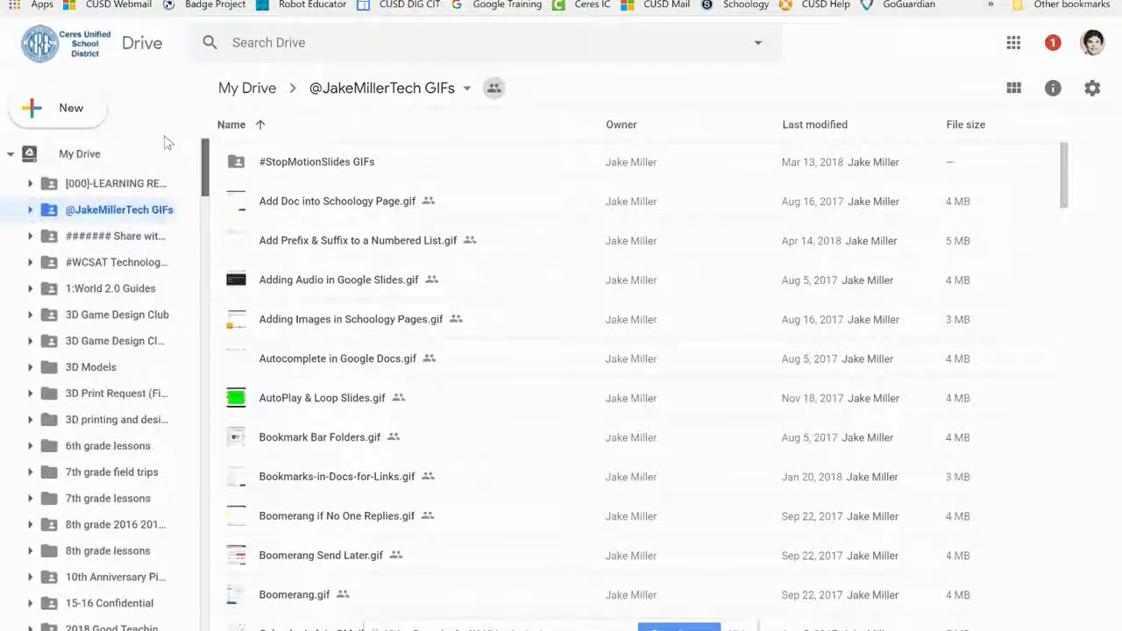
pyautogui.click(10, 155)
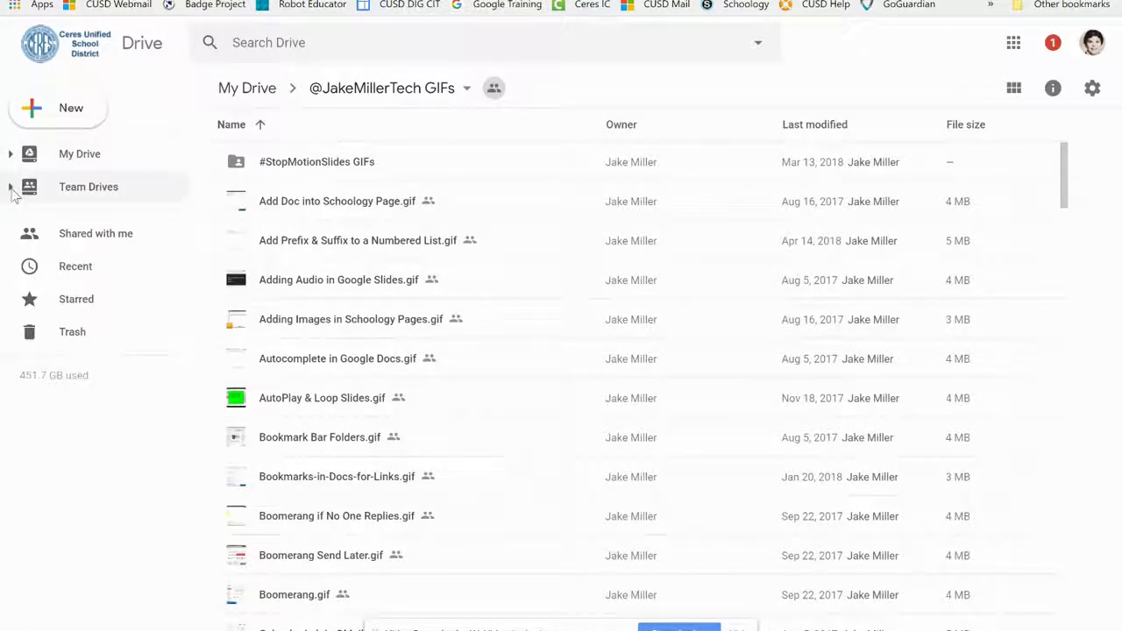
# Expand and collapse Team Drives, then view Shared with me and Recent files
pyautogui.click(10, 188)
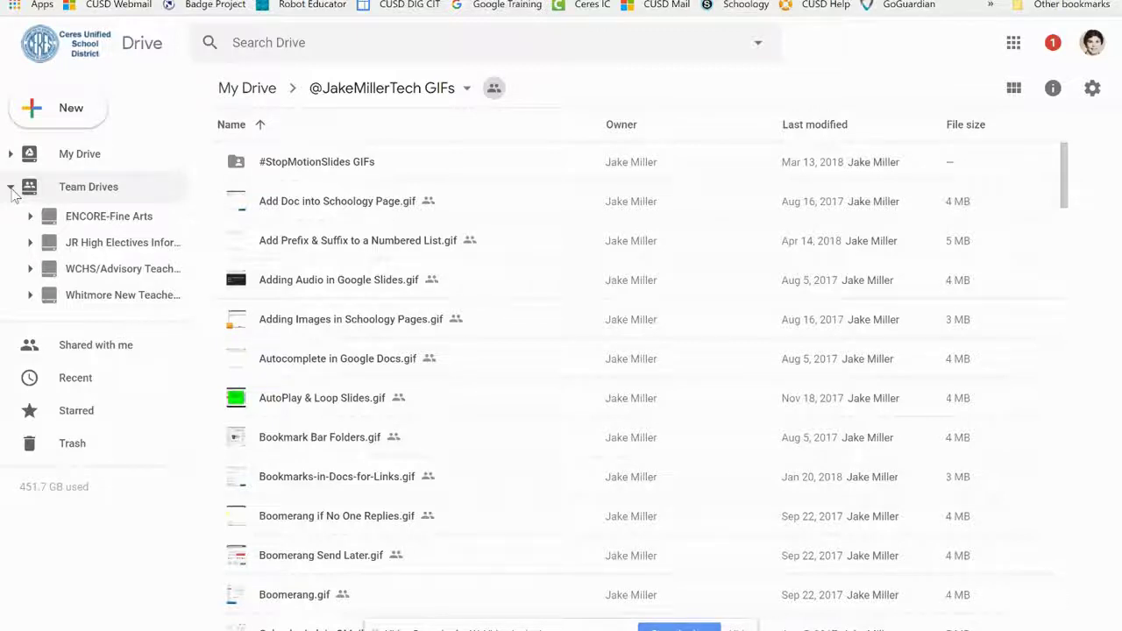
pyautogui.click(12, 189)
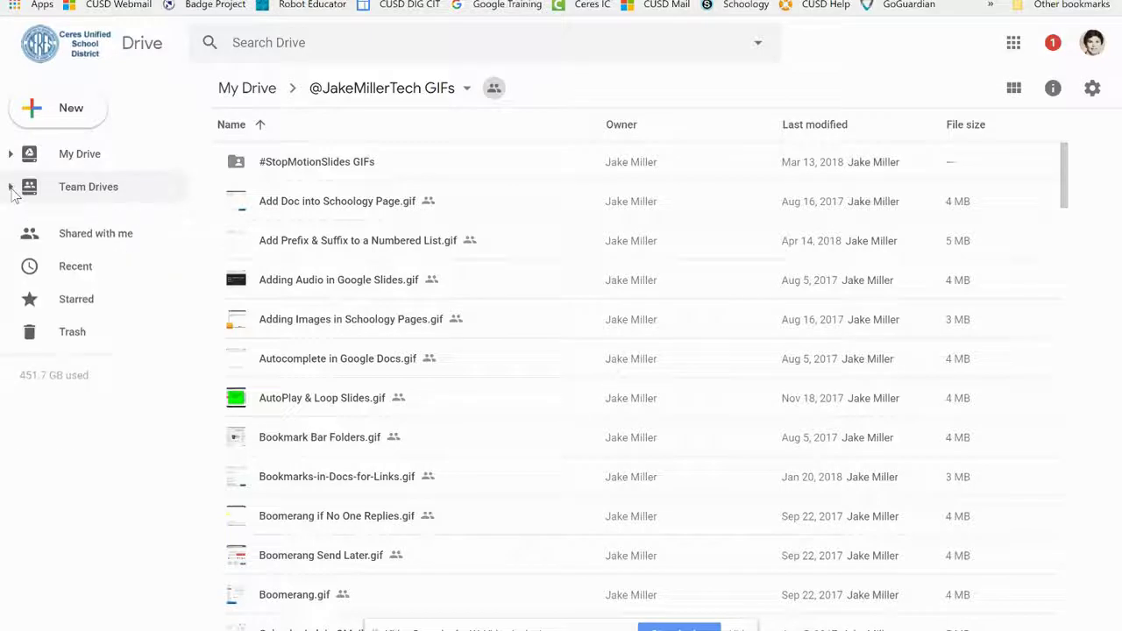
pyautogui.click(55, 235)
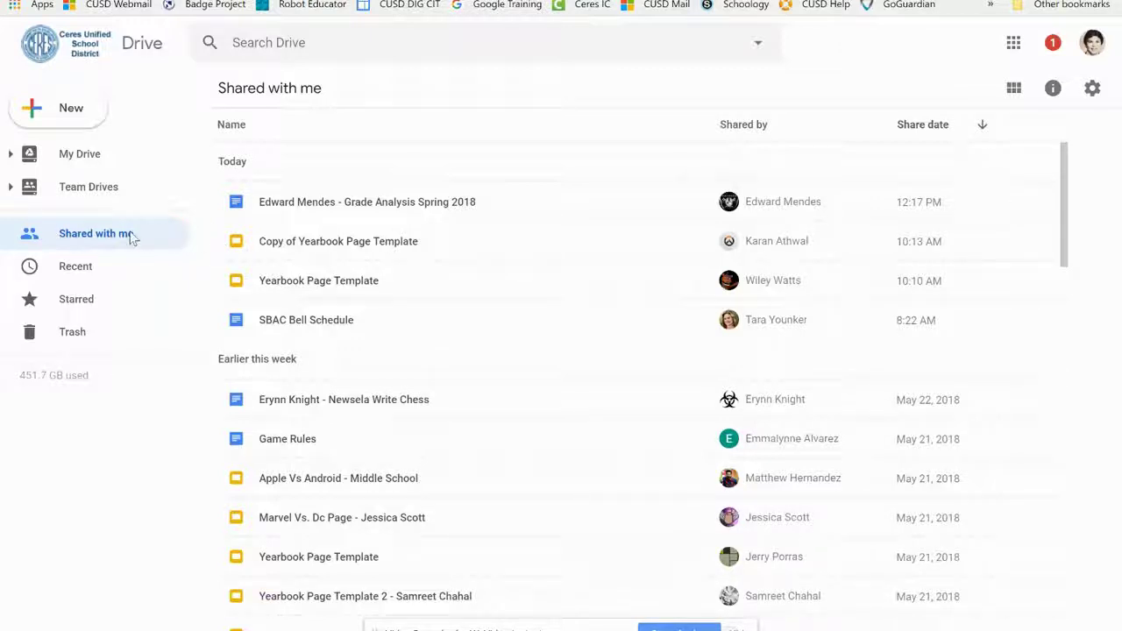
pyautogui.click(80, 268)
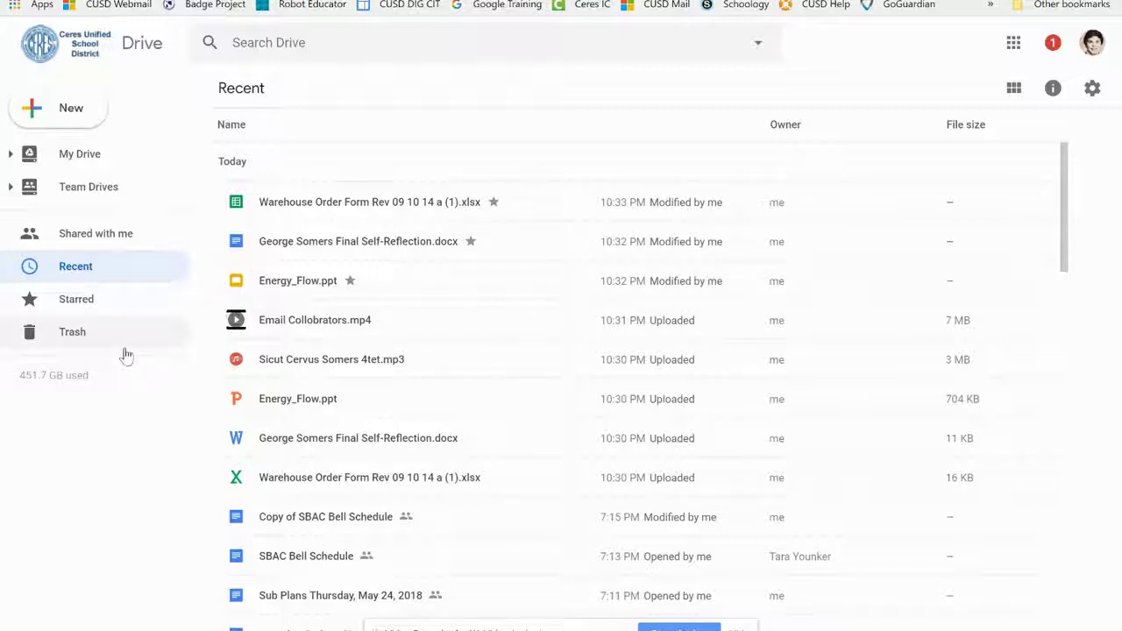
# Go back to Starred, sort by Last modified, and scroll through the three converted files
pyautogui.click(81, 301)
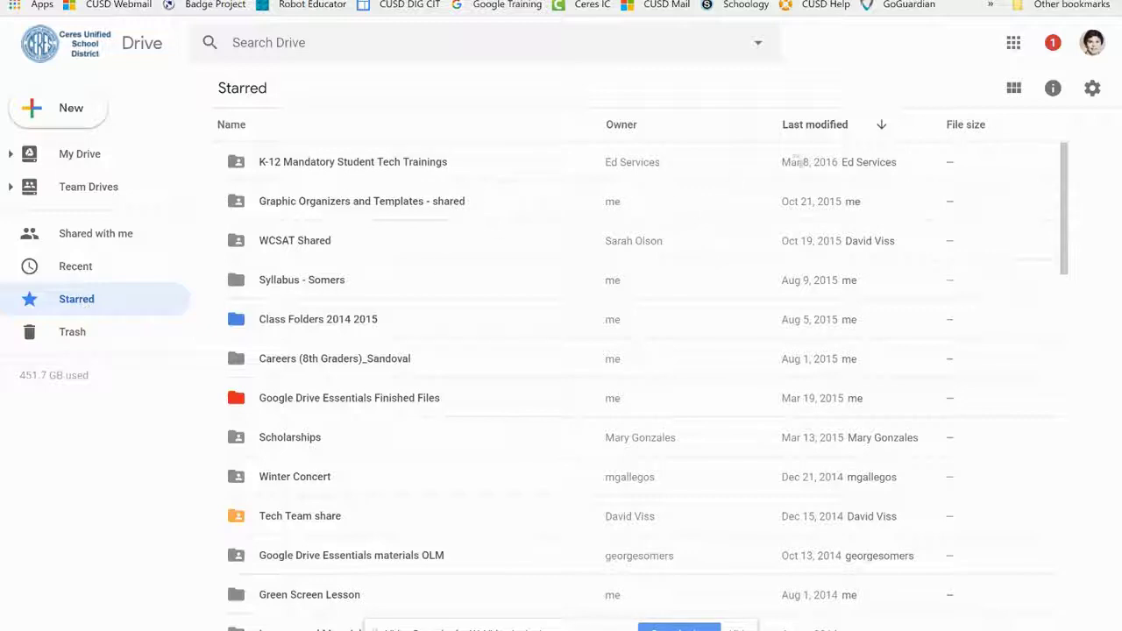
pyautogui.click(855, 125)
pyautogui.click(861, 169)
pyautogui.scroll(-1, 456, 364)
pyautogui.scroll(-5, 456, 361)
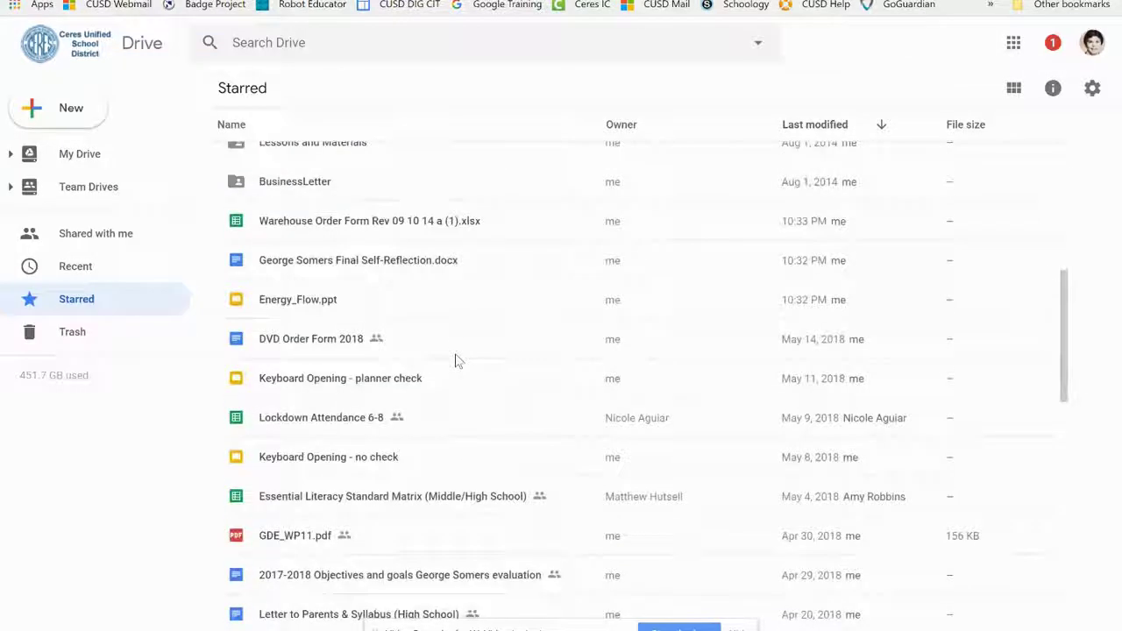
pyautogui.scroll(2, 456, 351)
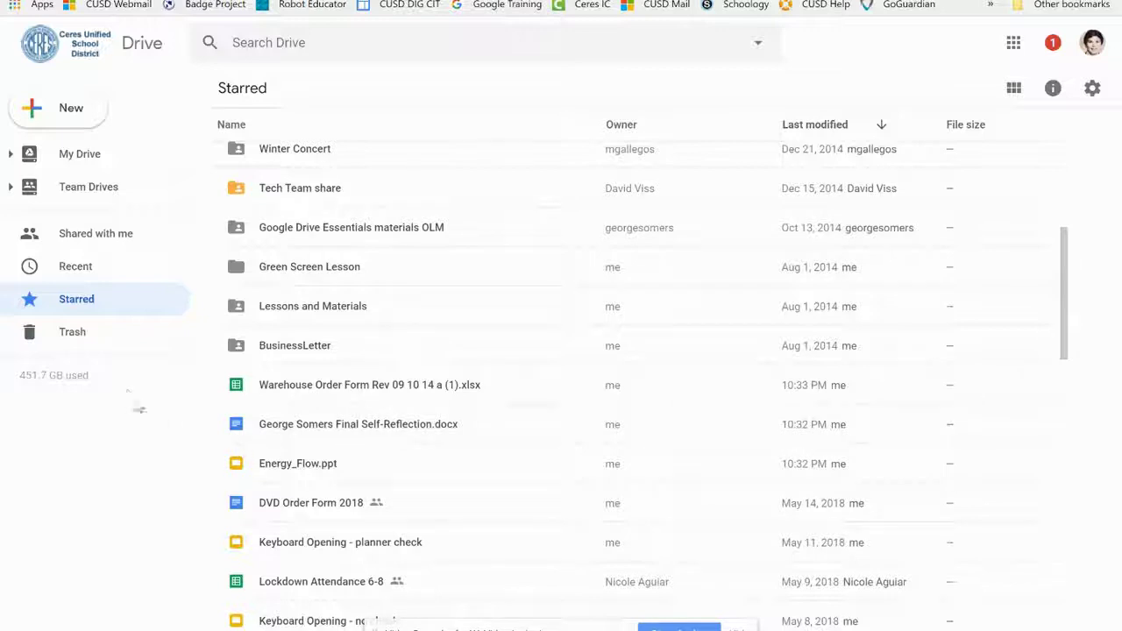
# Scroll through the Trash, reviewing today's deleted items such as Energy_Flow.ppt and the SCOE folders
pyautogui.click(72, 332)
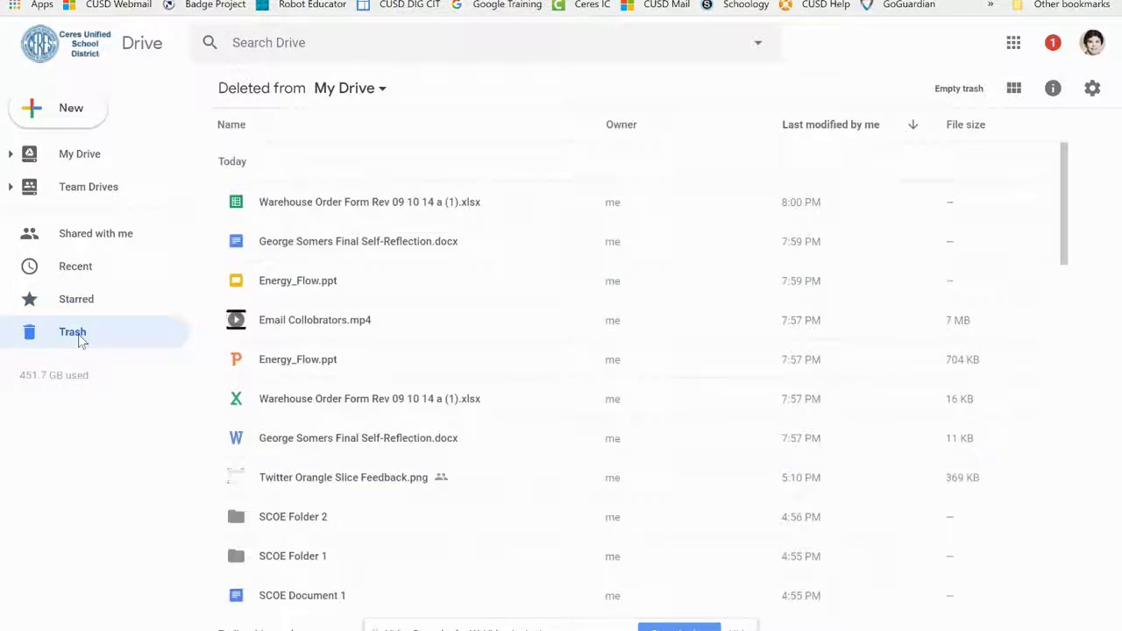
pyautogui.scroll(-1, 403, 412)
pyautogui.scroll(-4, 404, 412)
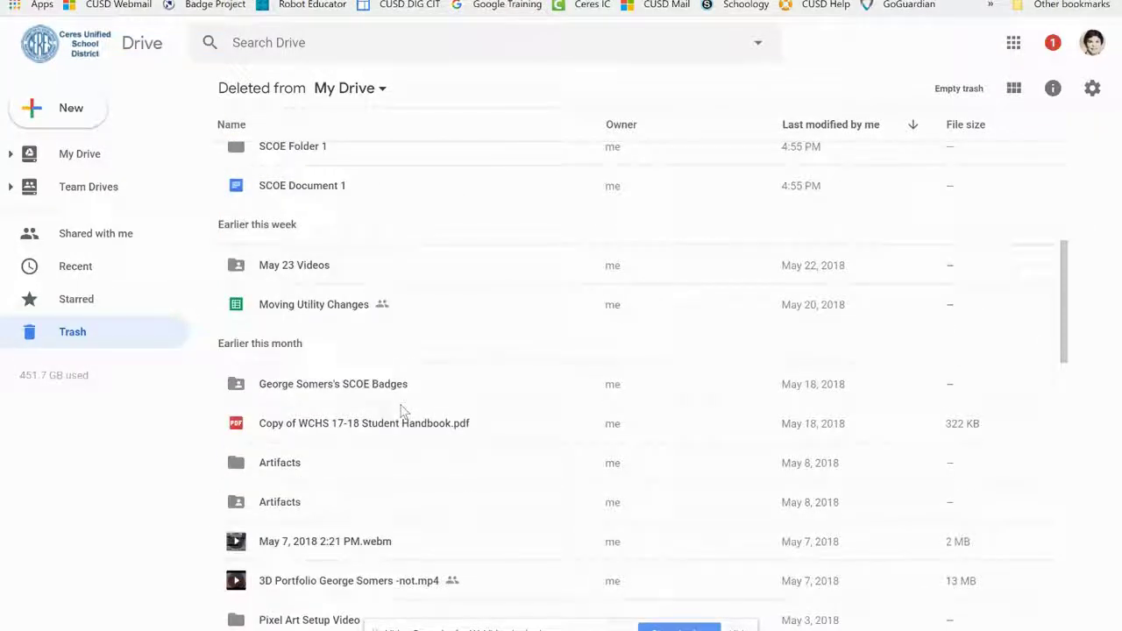
pyautogui.scroll(3, 403, 412)
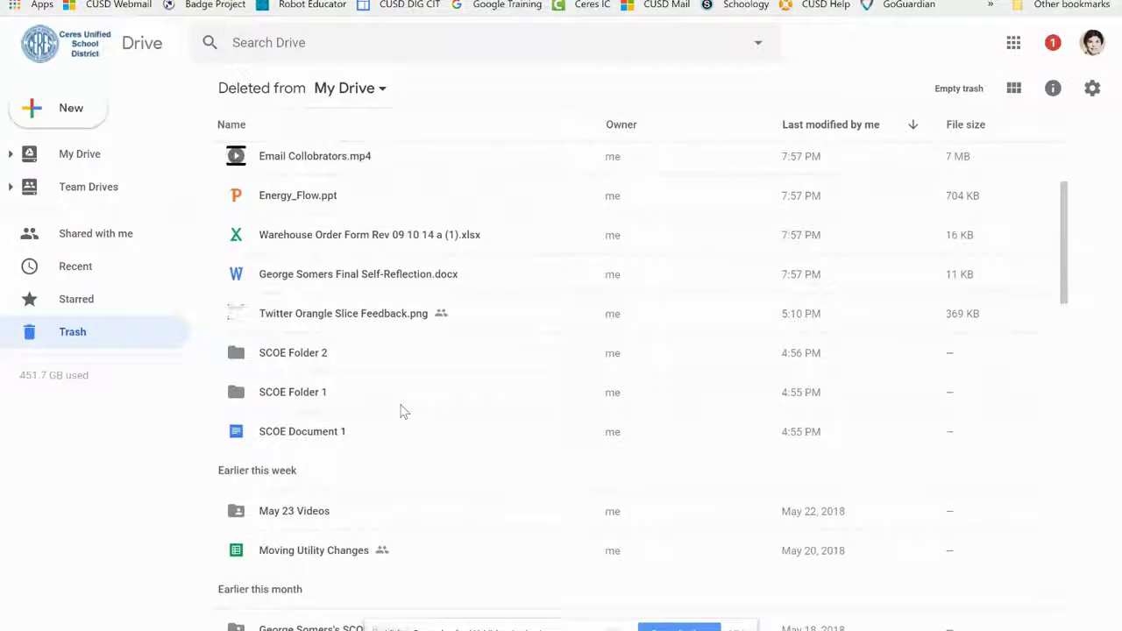